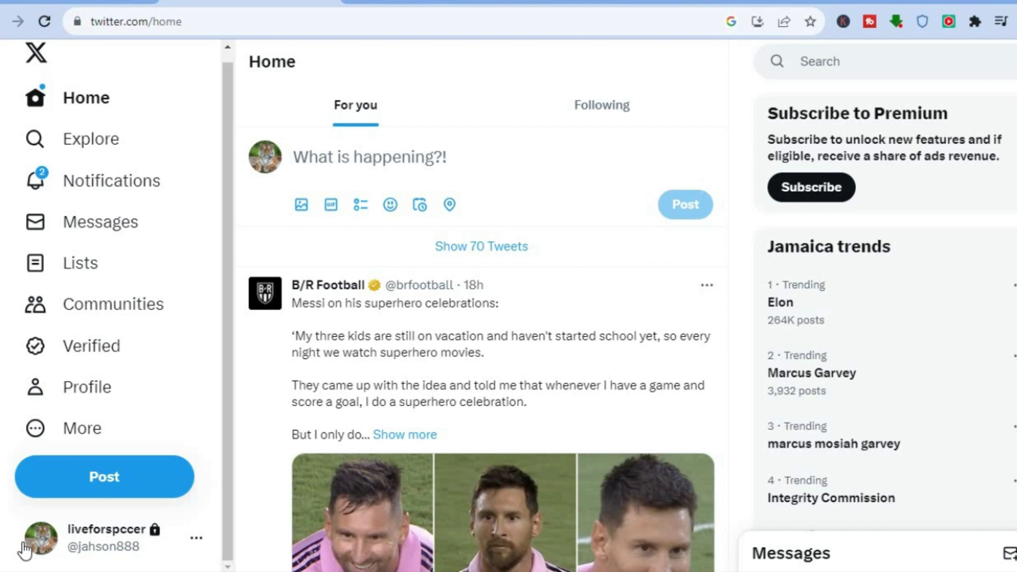
# Step: Check the Google results for "twitter business account" and return to the Twitter home page
pyautogui.click(30, 3)
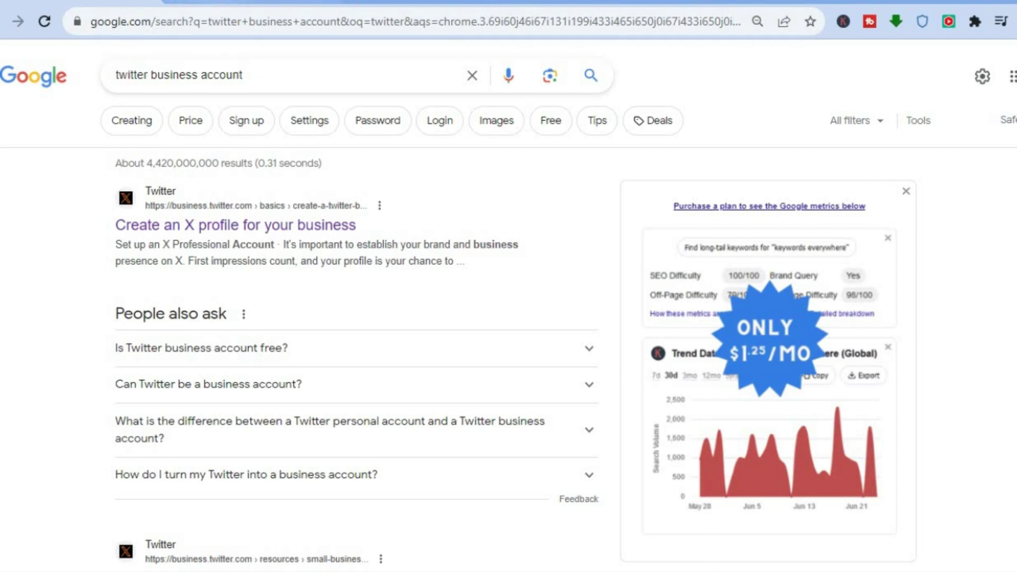
pyautogui.hotkey('ctrl', 'Tab')
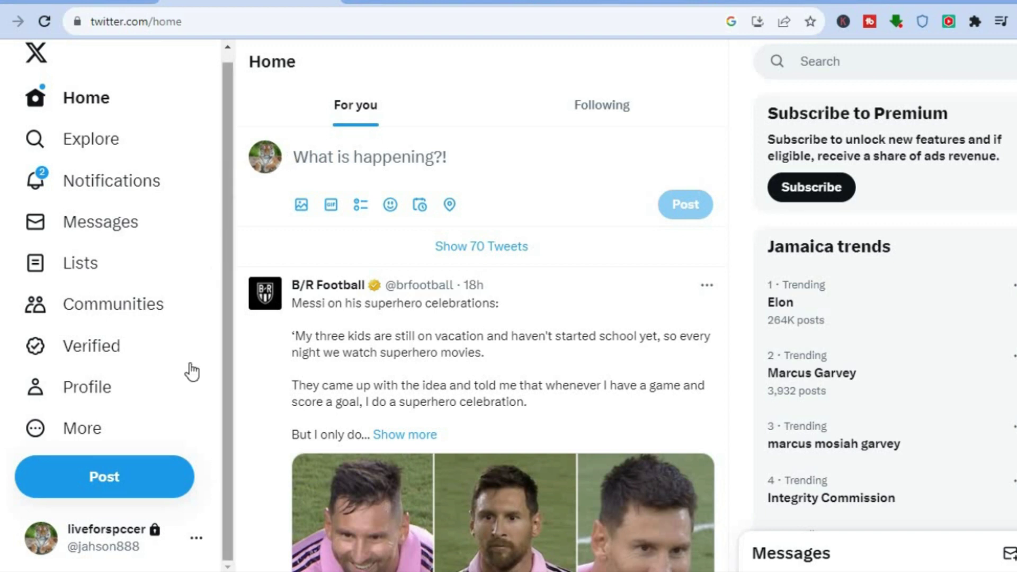
# Step: Open the Twitter Ads site from the account's professional tools
pyautogui.click(65, 431)
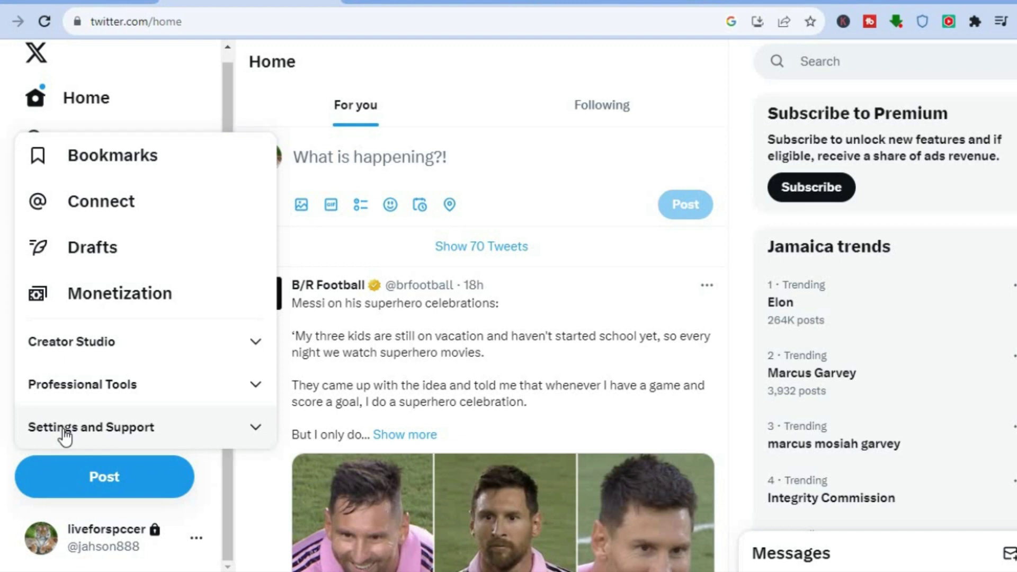
pyautogui.click(102, 391)
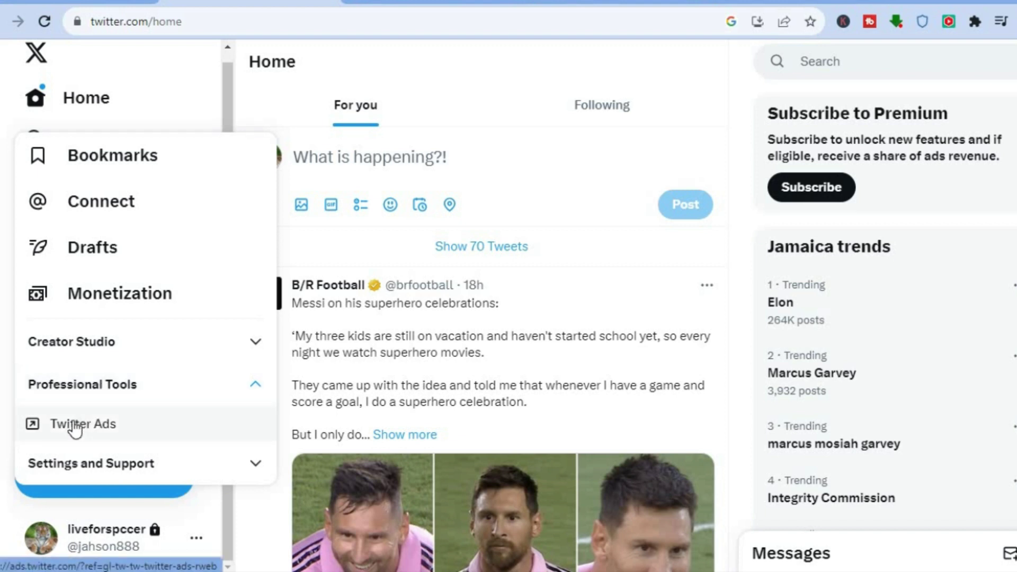
pyautogui.click(421, 3)
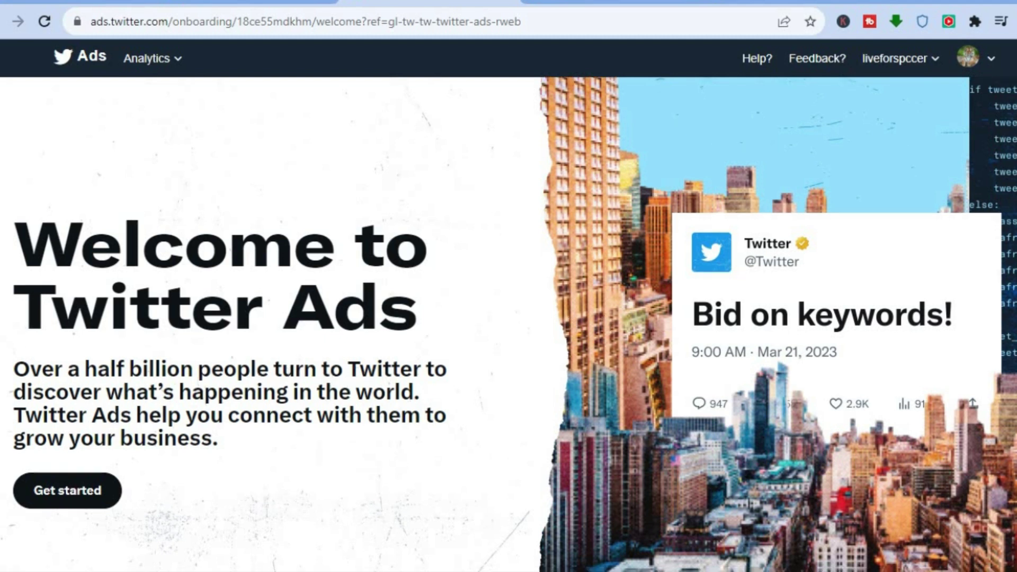
# Step: Set the ads account's country/region to Jamaica and proceed to create the first keyword ad
pyautogui.scroll(-3, 636, 318)
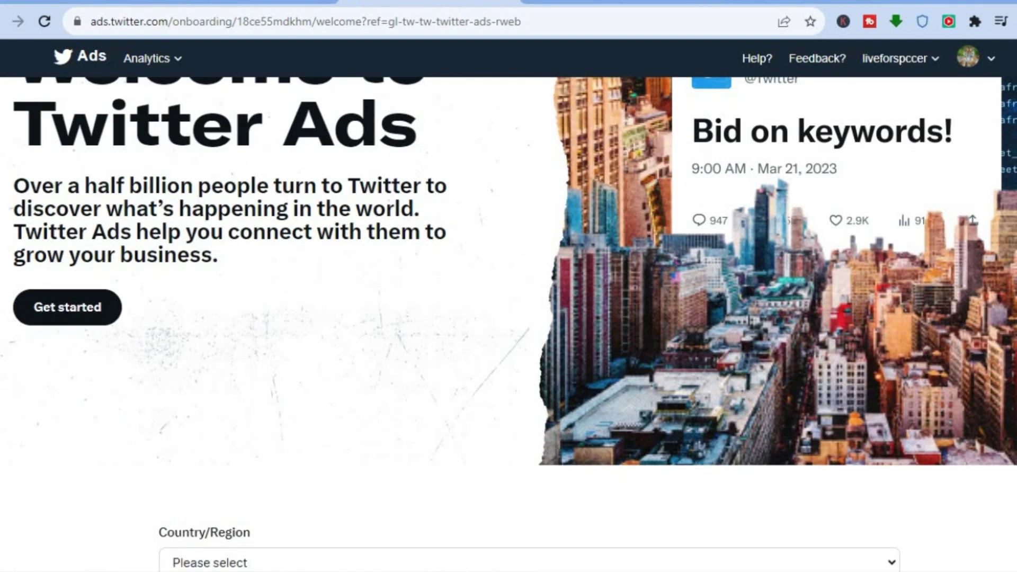
pyautogui.scroll(-3, 508, 317)
pyautogui.scroll(-1, 778, 372)
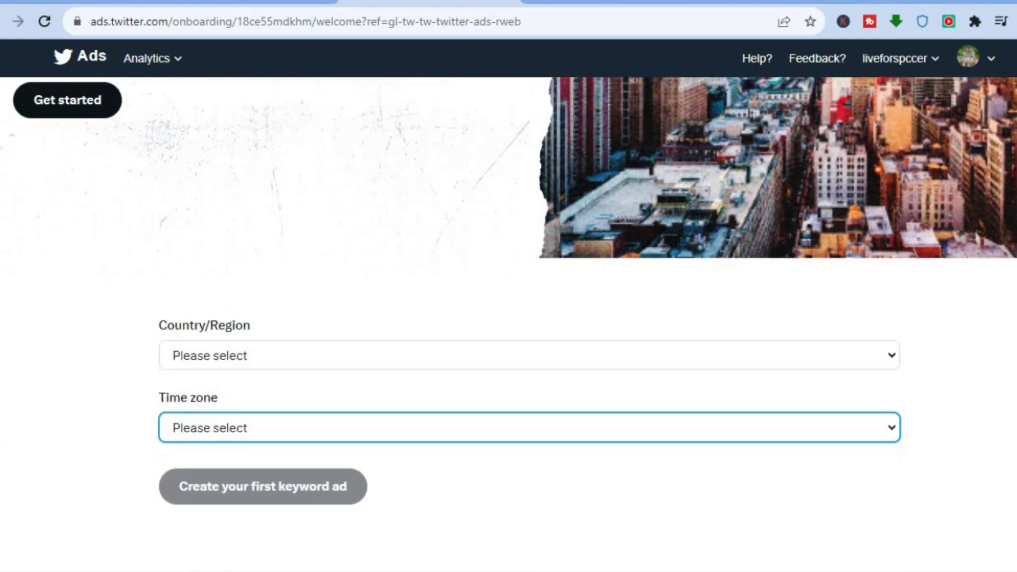
pyautogui.click(778, 356)
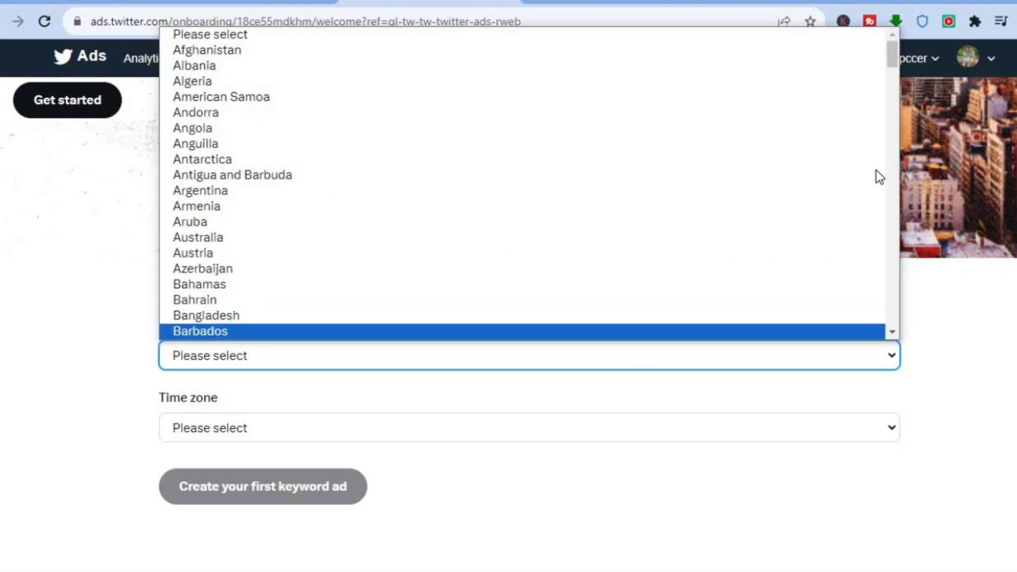
pyautogui.scroll(-12, 895, 72)
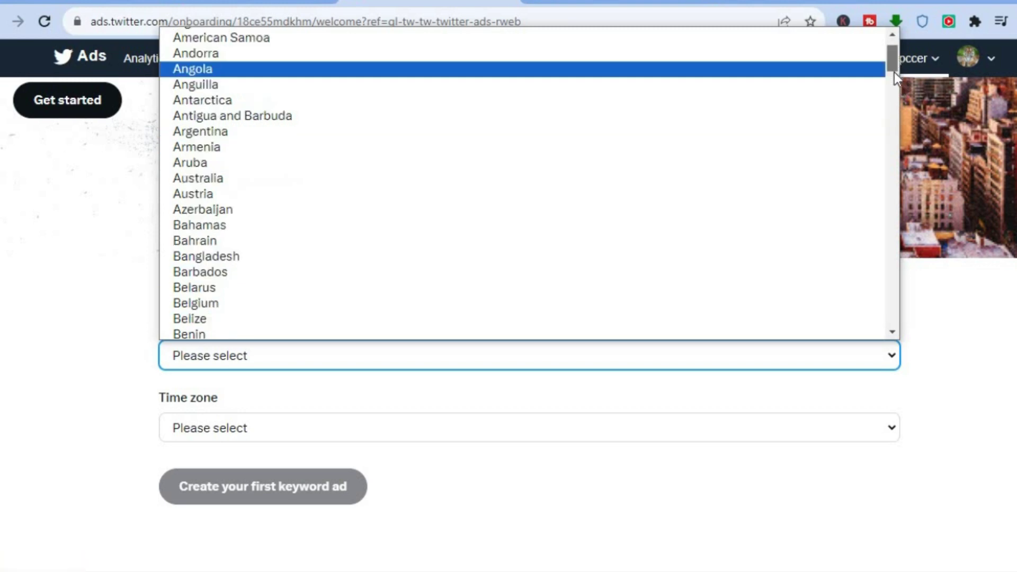
pyautogui.scroll(-15, 883, 153)
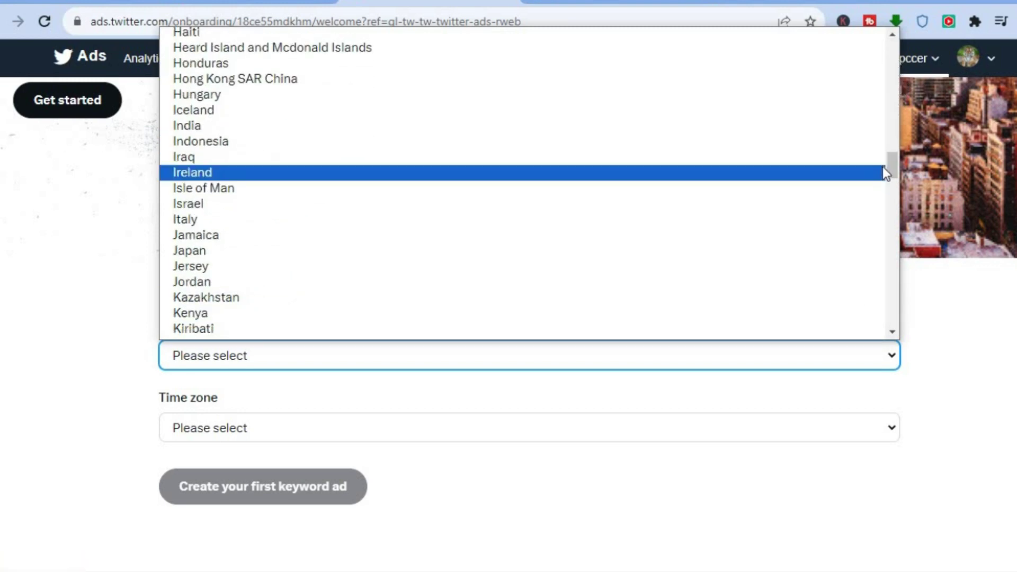
pyautogui.click(690, 240)
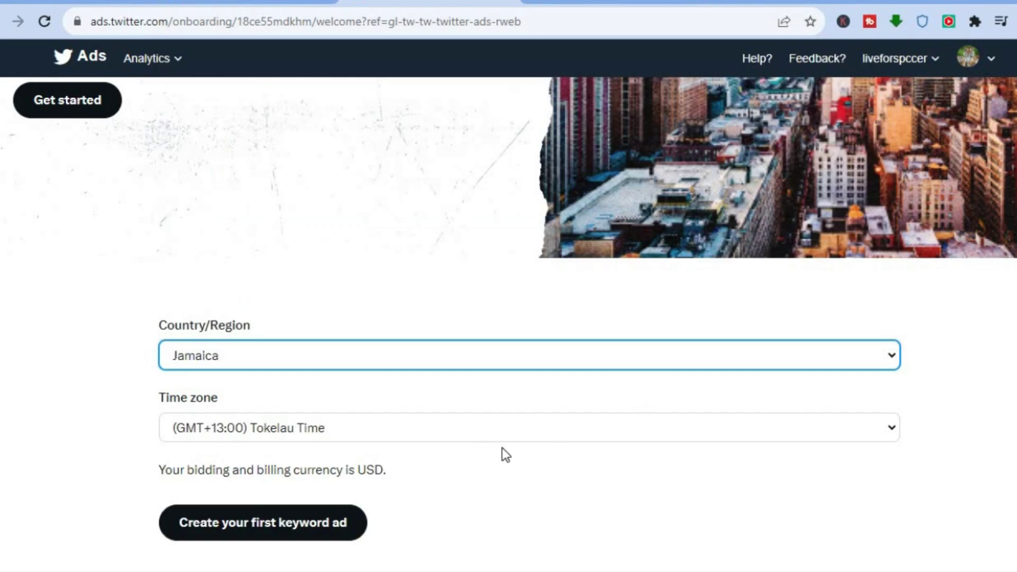
pyautogui.click(304, 534)
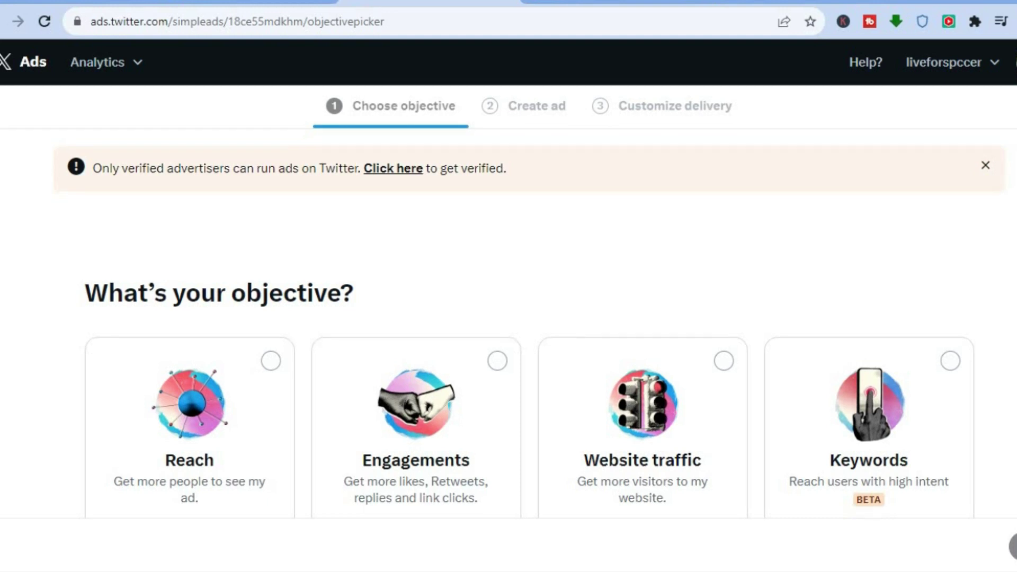
# Step: Choose Engagements as the campaign objective and continue to the Create ad stage
pyautogui.scroll(-1, 536, 298)
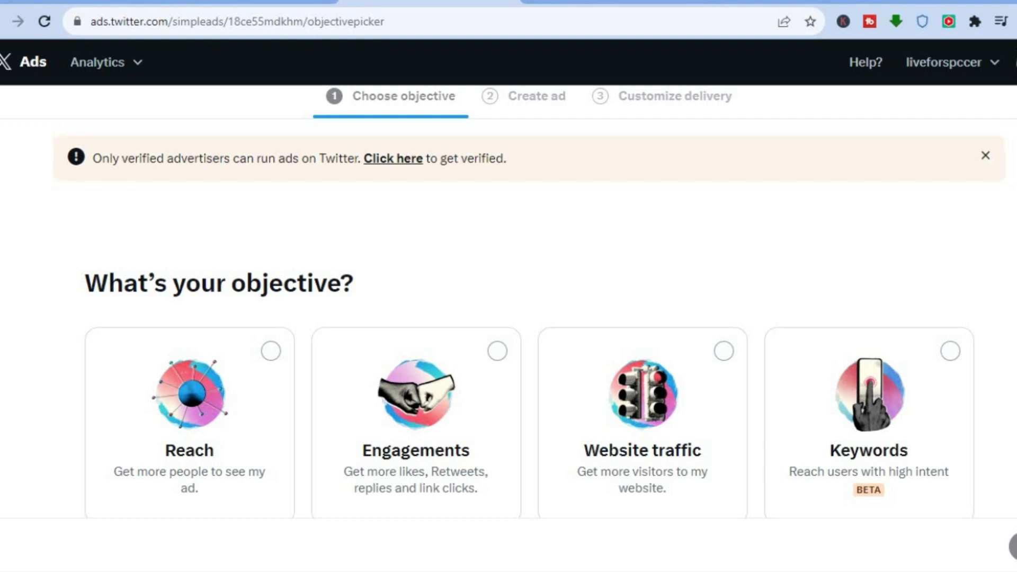
pyautogui.click(449, 384)
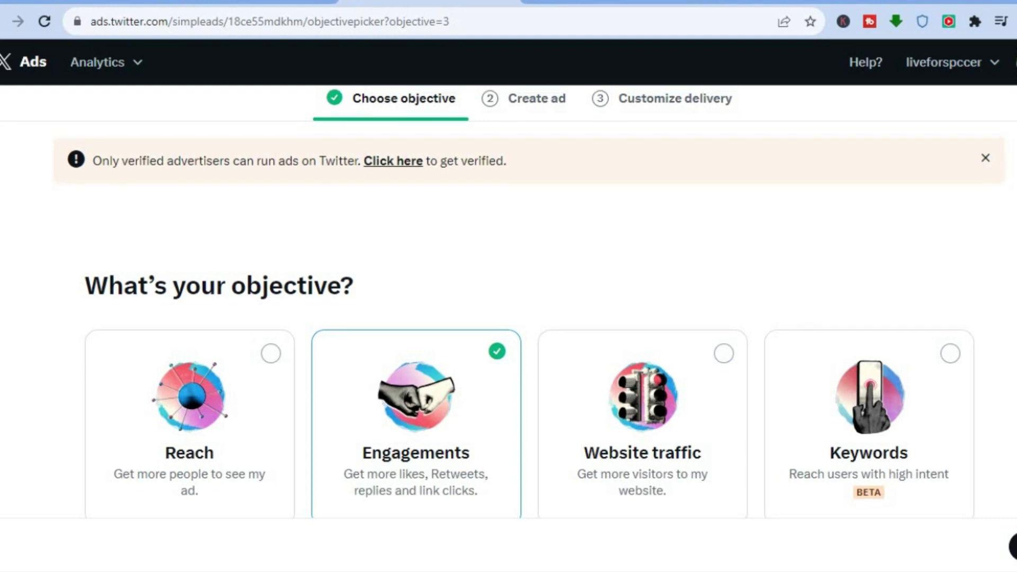
pyautogui.scroll(1, 509, 297)
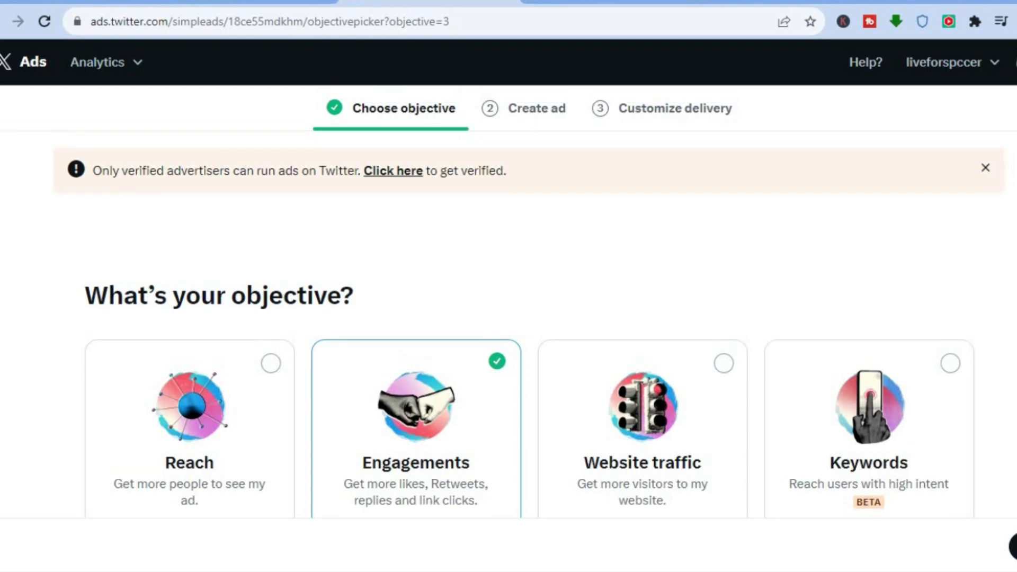
pyautogui.click(538, 111)
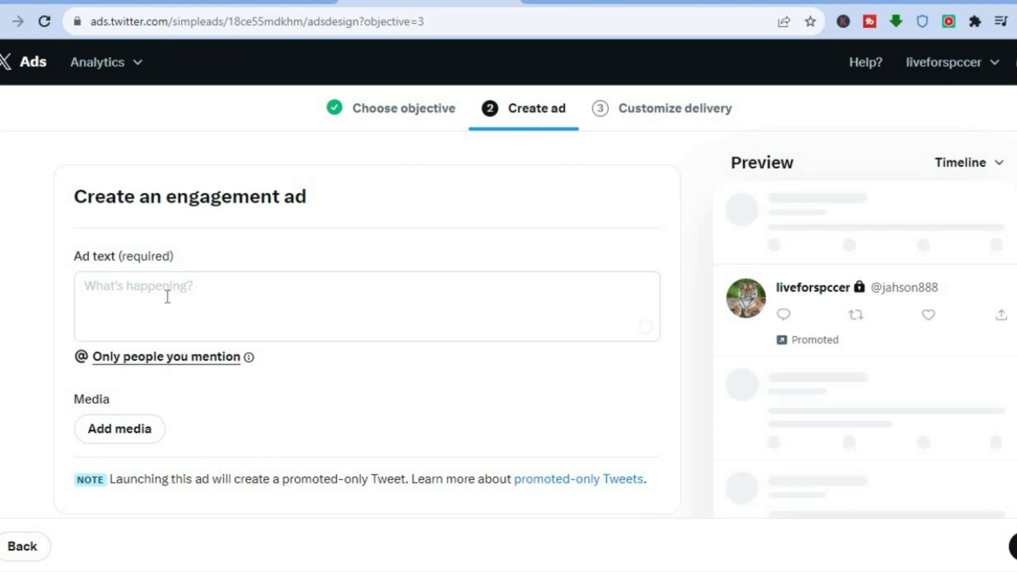
# Step: Enter "test" as the engagement ad's text and open the media upload page
pyautogui.click(117, 276)
pyautogui.write('test')
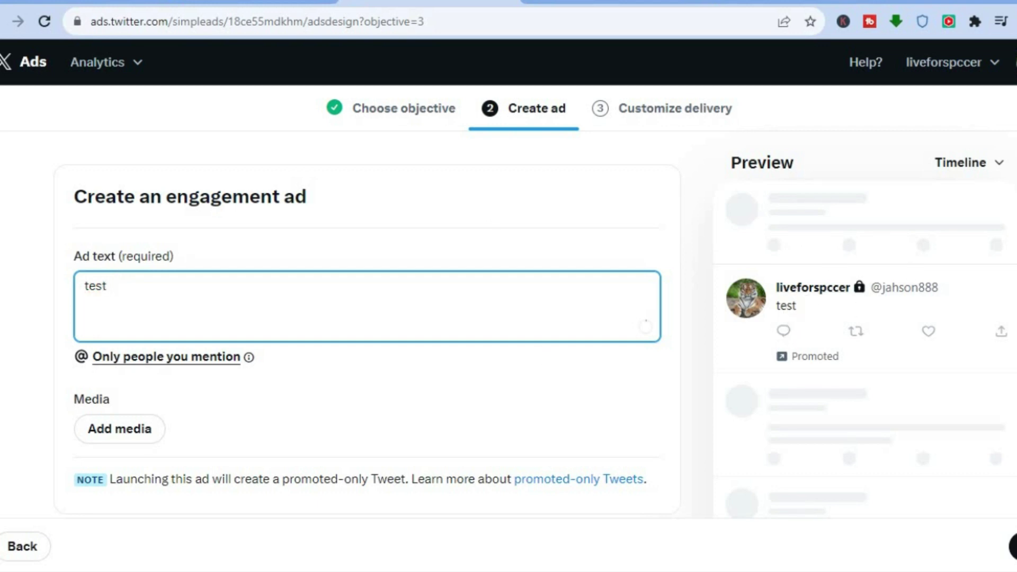
pyautogui.scroll(-1, 538, 357)
pyautogui.scroll(-1, 418, 371)
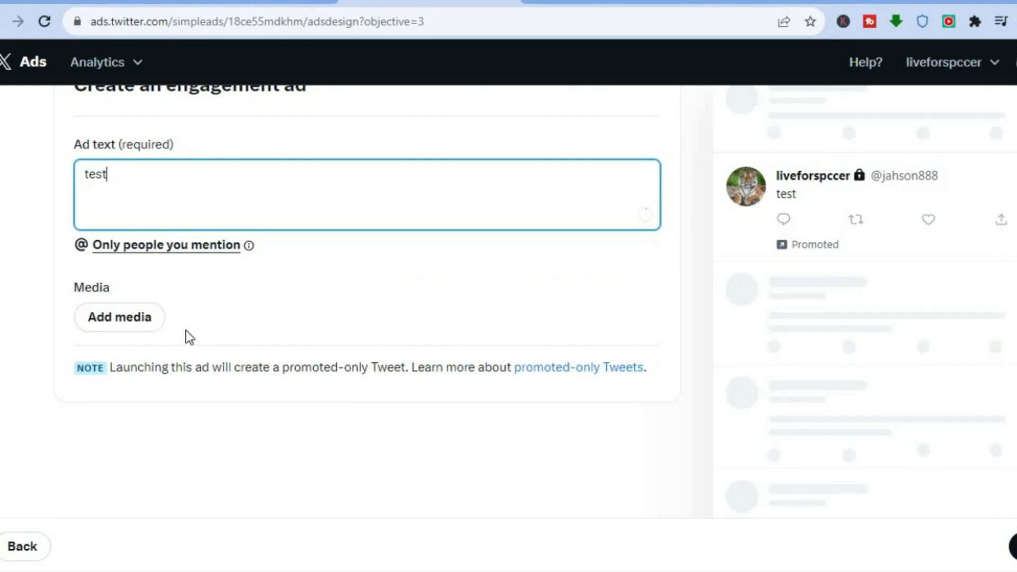
pyautogui.click(137, 327)
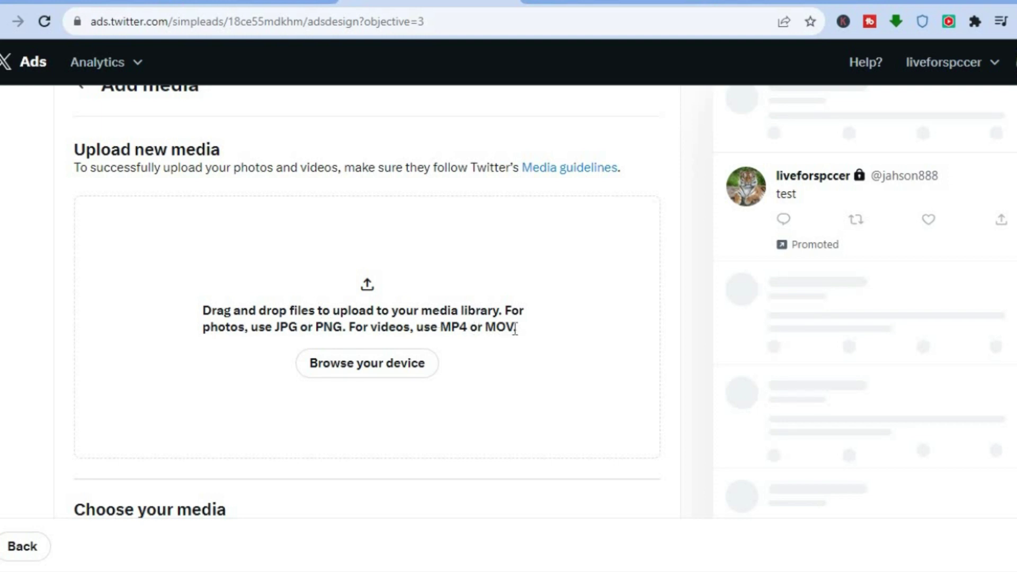
# Step: Switch to Canva and open the Twitter Ad template category from the "twitt" search suggestions
pyautogui.click(586, 2)
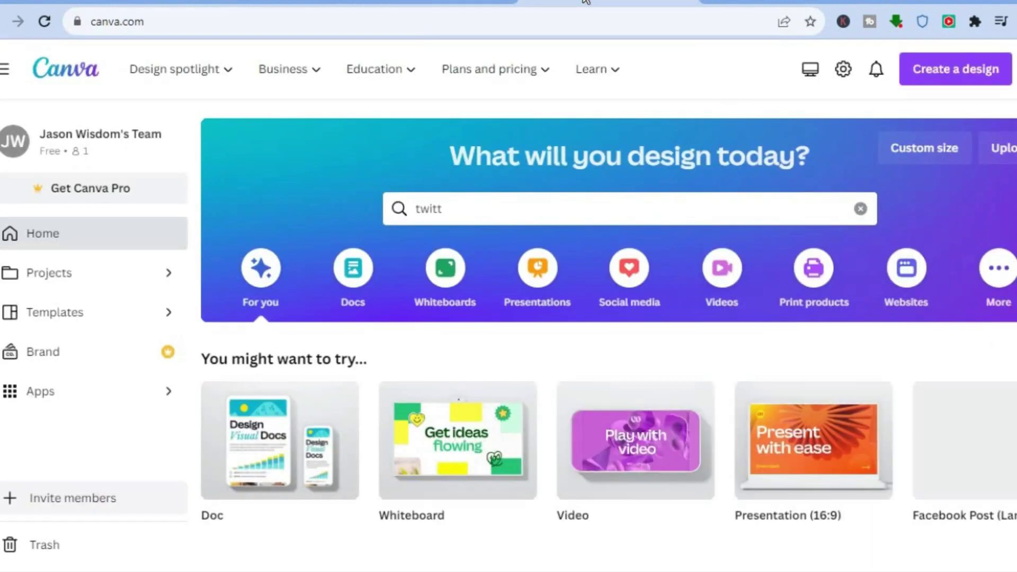
pyautogui.click(462, 201)
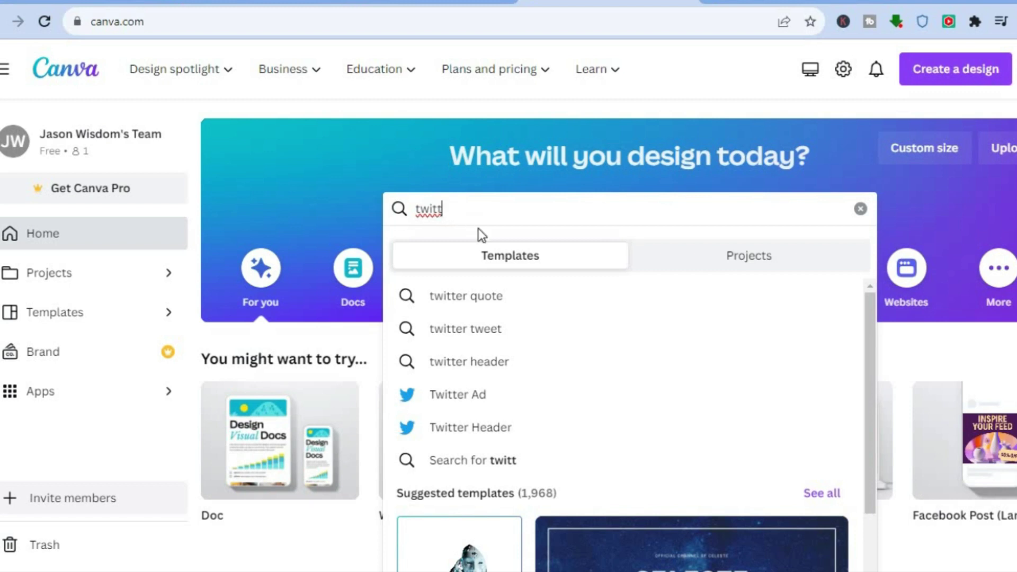
pyautogui.click(458, 404)
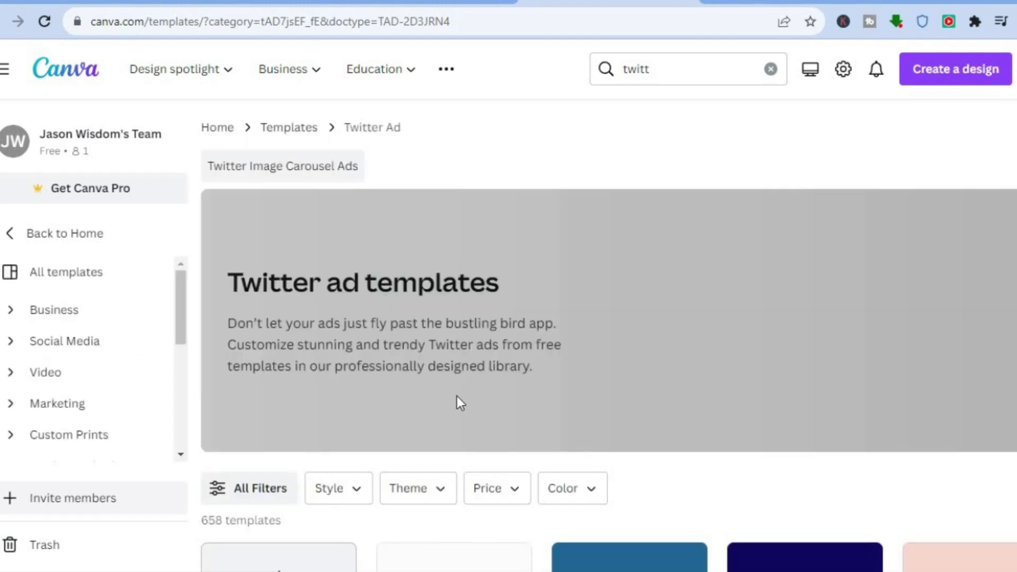
# Step: Browse the Twitter ad templates and open "Ramadhan Sale Hijab - Twitter Ad" for customization
pyautogui.scroll(-4, 608, 335)
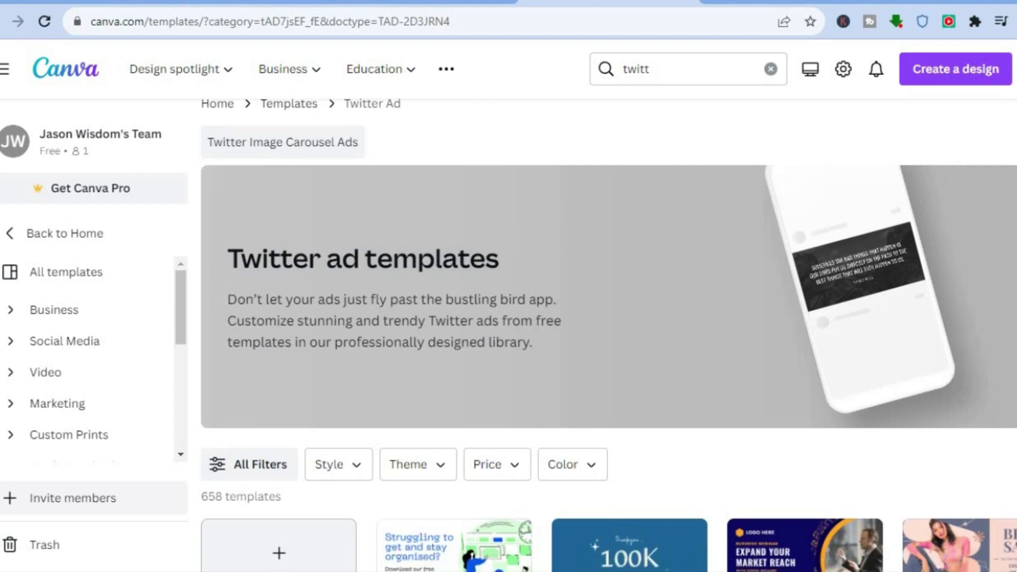
pyautogui.scroll(-5, 609, 335)
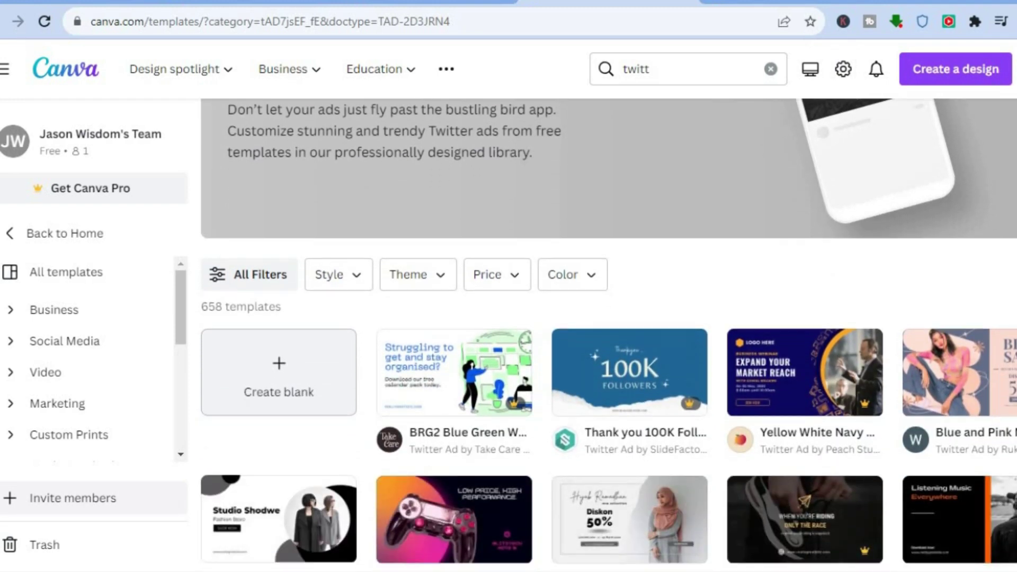
pyautogui.scroll(-7, 609, 335)
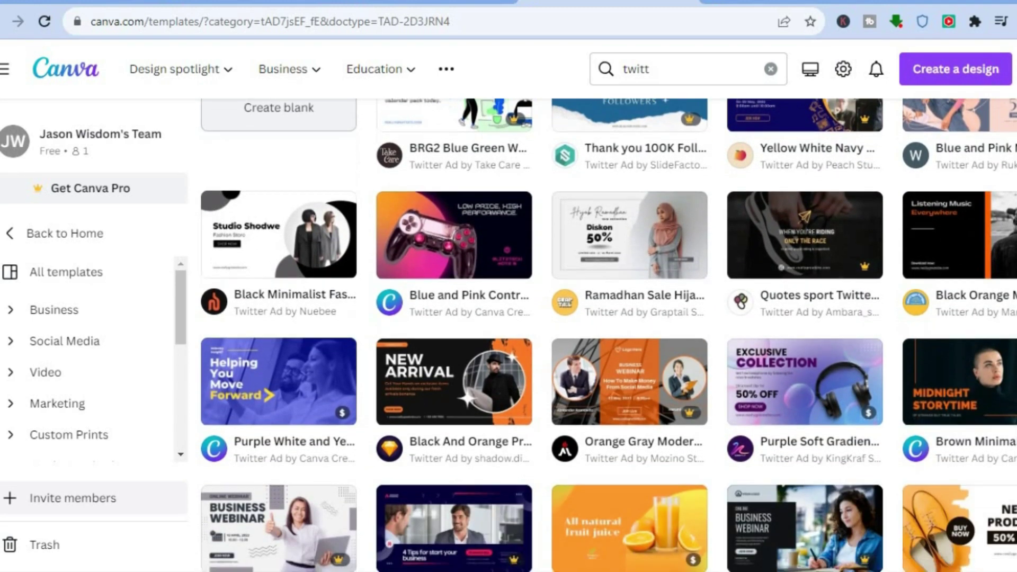
pyautogui.scroll(-3, 609, 335)
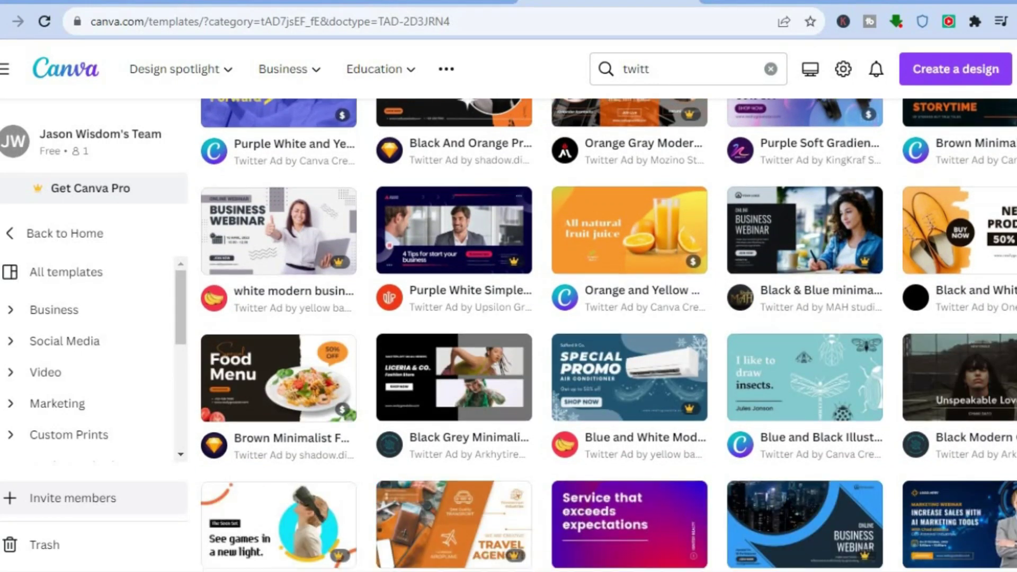
pyautogui.scroll(-2, 609, 335)
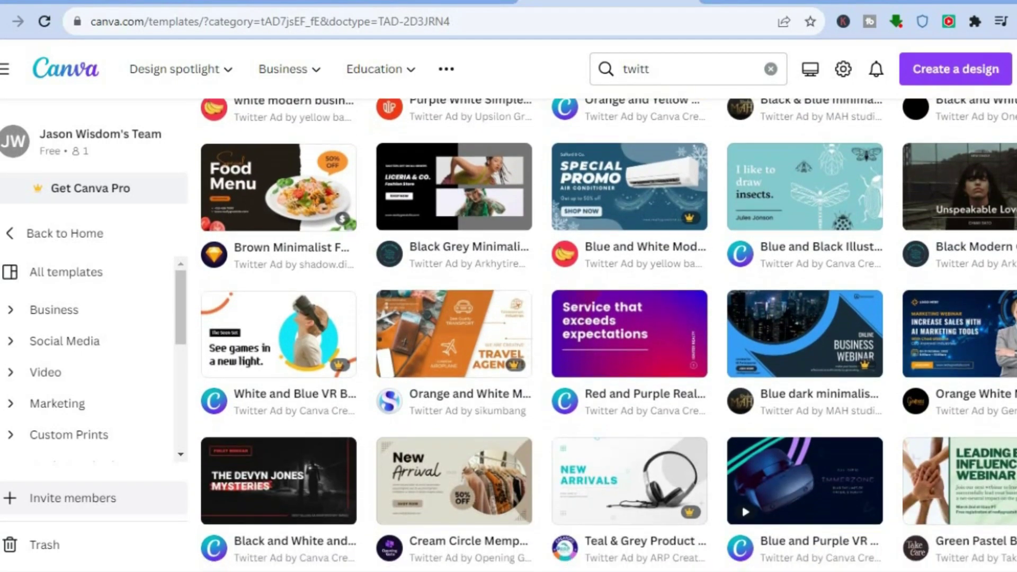
pyautogui.scroll(-5, 608, 335)
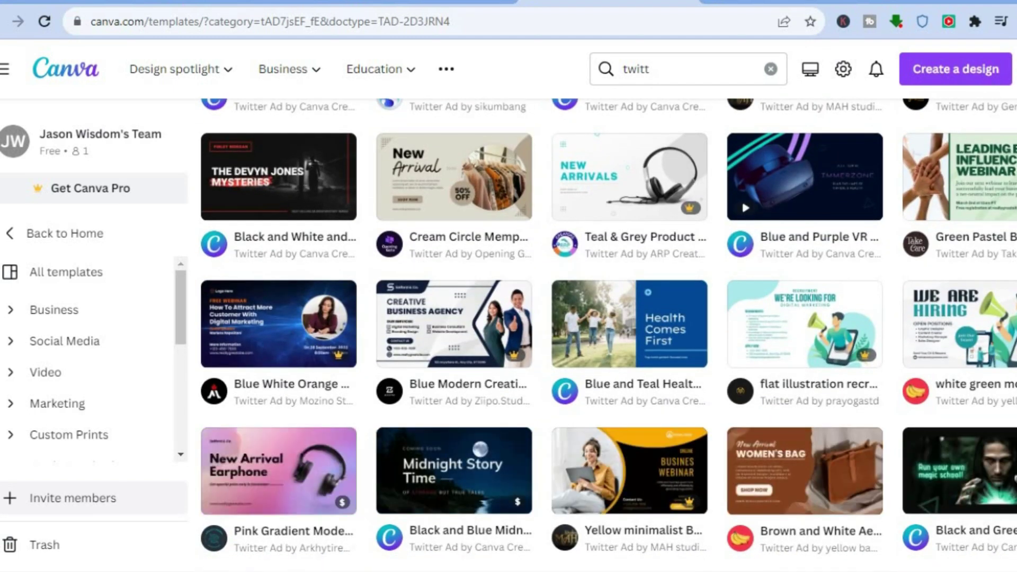
pyautogui.scroll(1, 608, 335)
pyautogui.scroll(10, 608, 335)
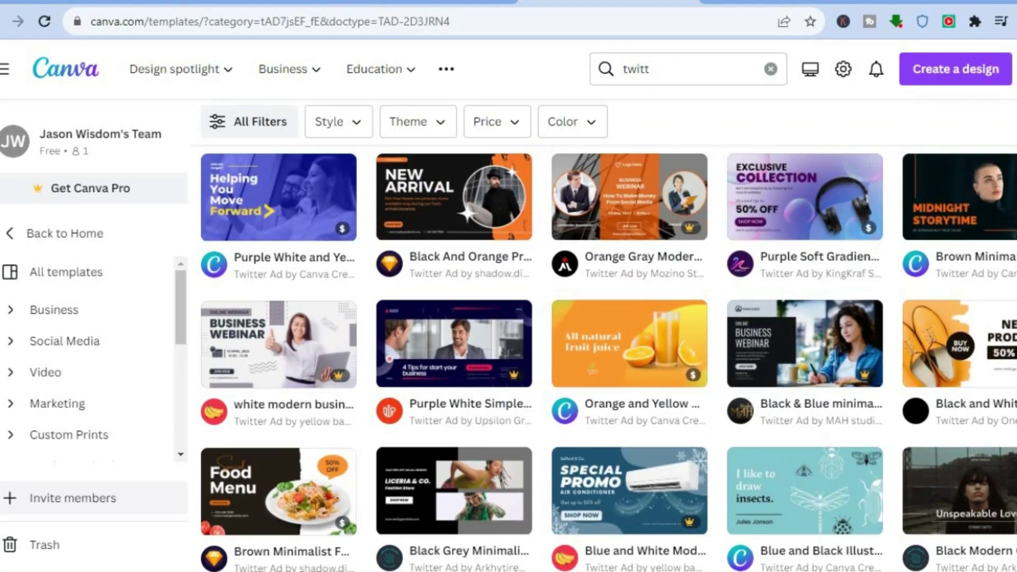
pyautogui.scroll(7, 609, 335)
pyautogui.scroll(1, 767, 219)
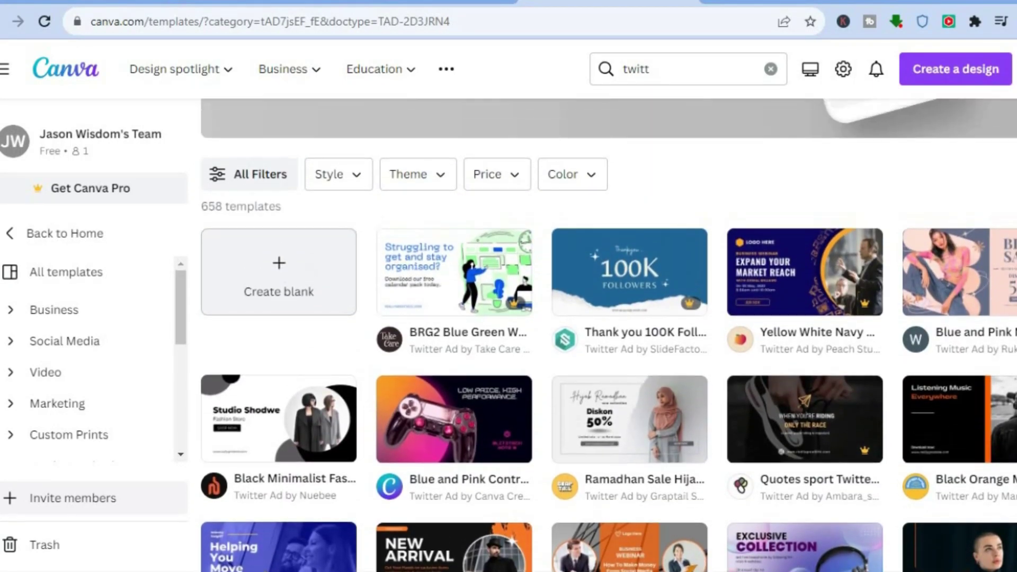
pyautogui.click(580, 422)
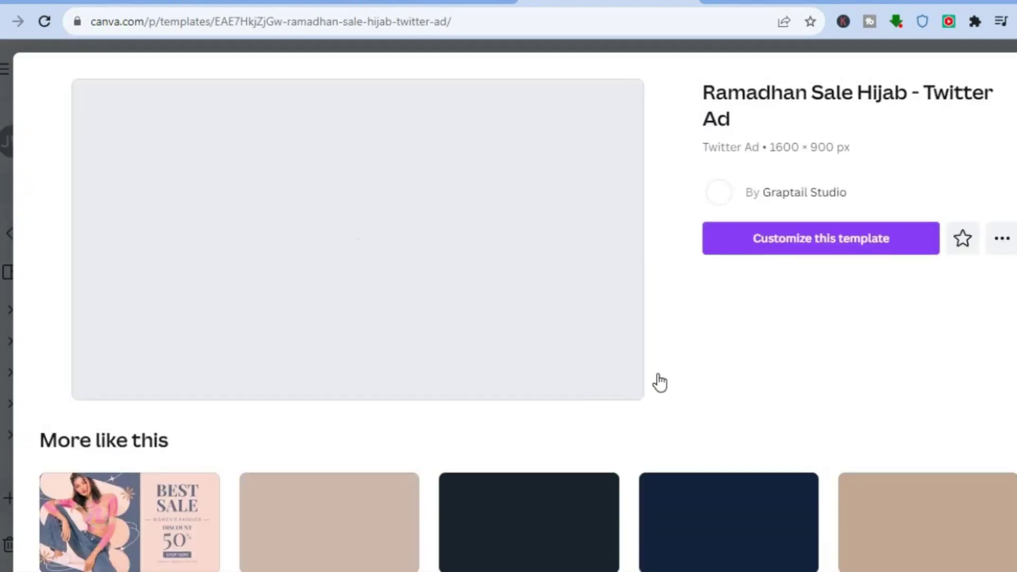
pyautogui.click(769, 241)
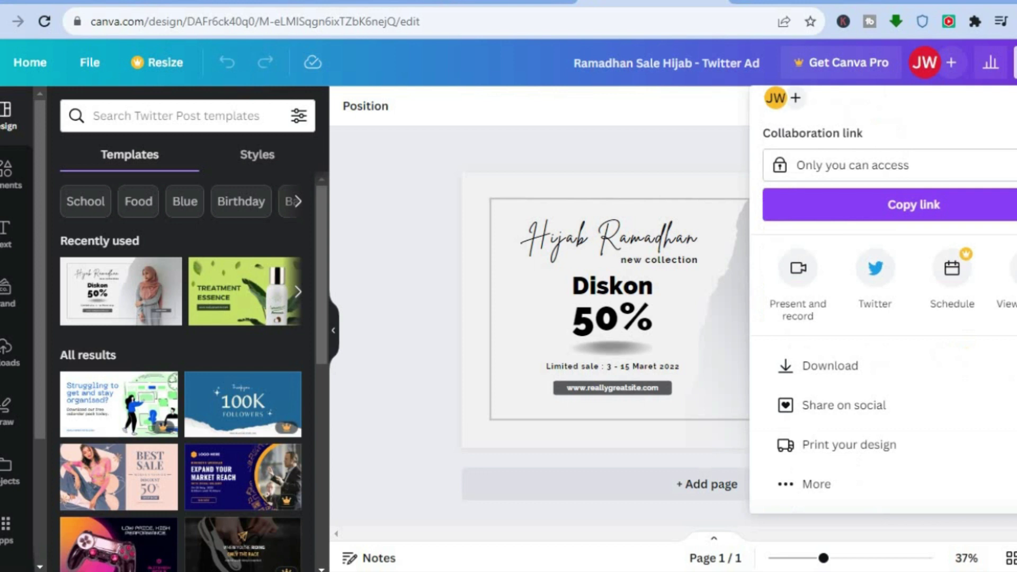
# Step: Download the Ramadhan Sale Hijab design as a PNG and switch back to the Twitter Ads media upload page
pyautogui.click(928, 382)
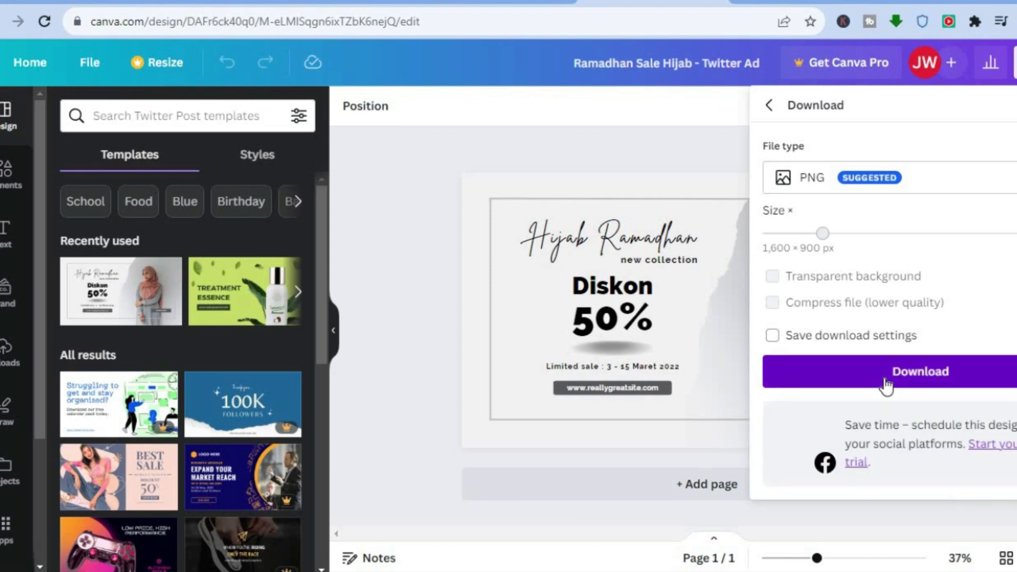
pyautogui.click(884, 380)
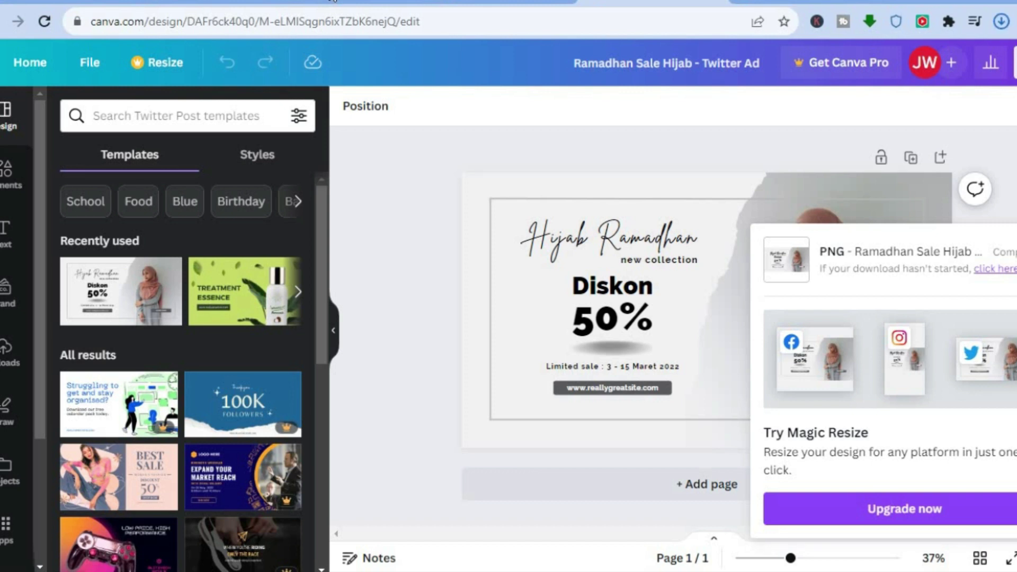
pyautogui.click(334, 1)
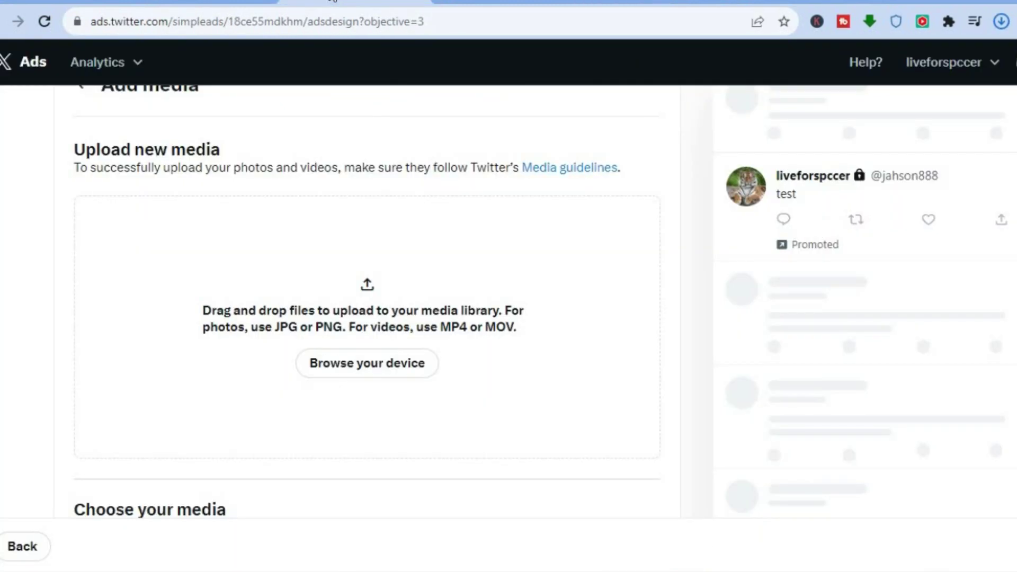
# Step: Upload the "Ramadhan Sale Hijab - Twitter Ad" image from Downloads to the media library and save it with the 1.91:1 crop
pyautogui.click(351, 364)
pyautogui.click(351, 365)
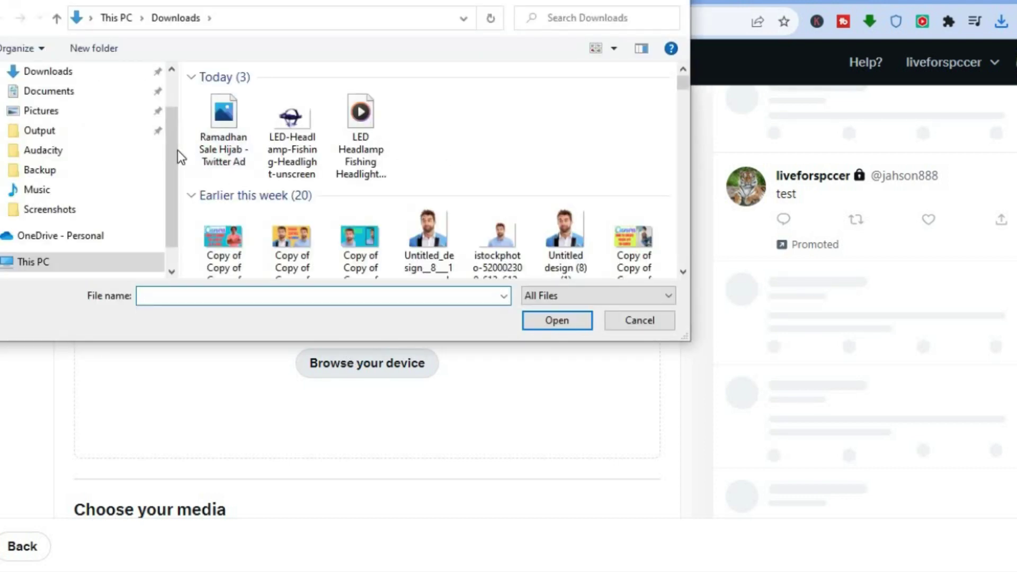
pyautogui.click(206, 124)
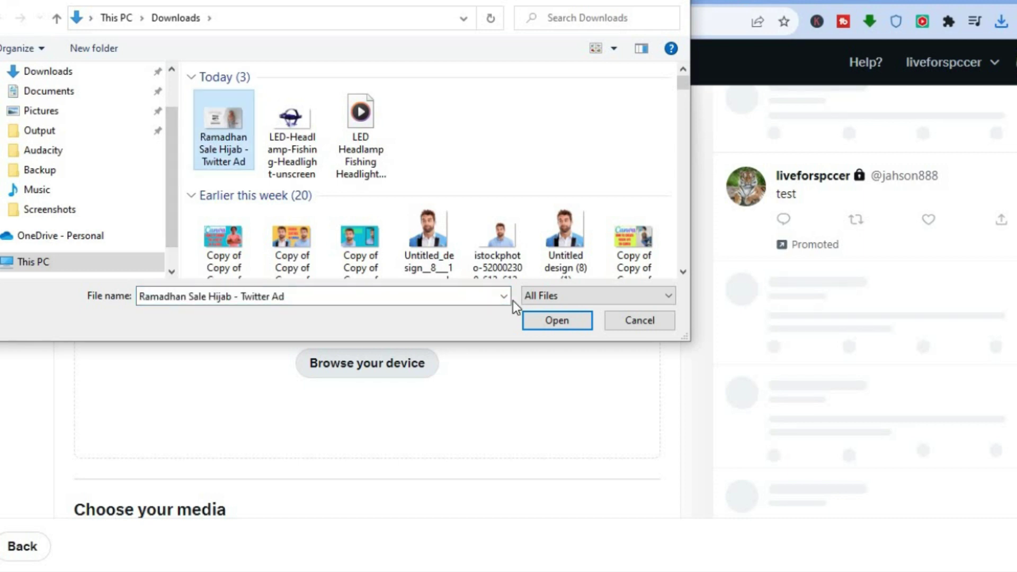
pyautogui.click(557, 321)
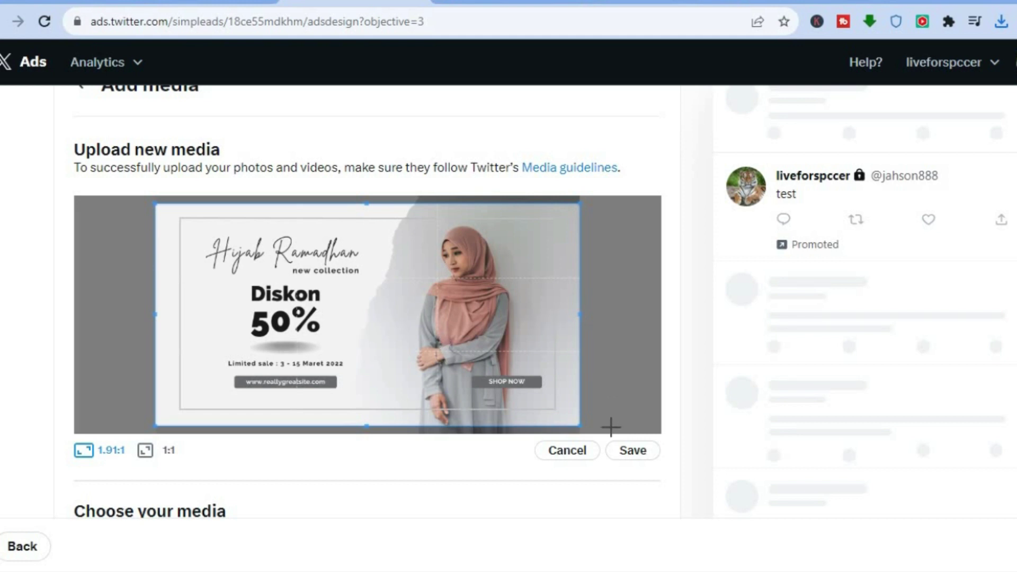
pyautogui.click(638, 454)
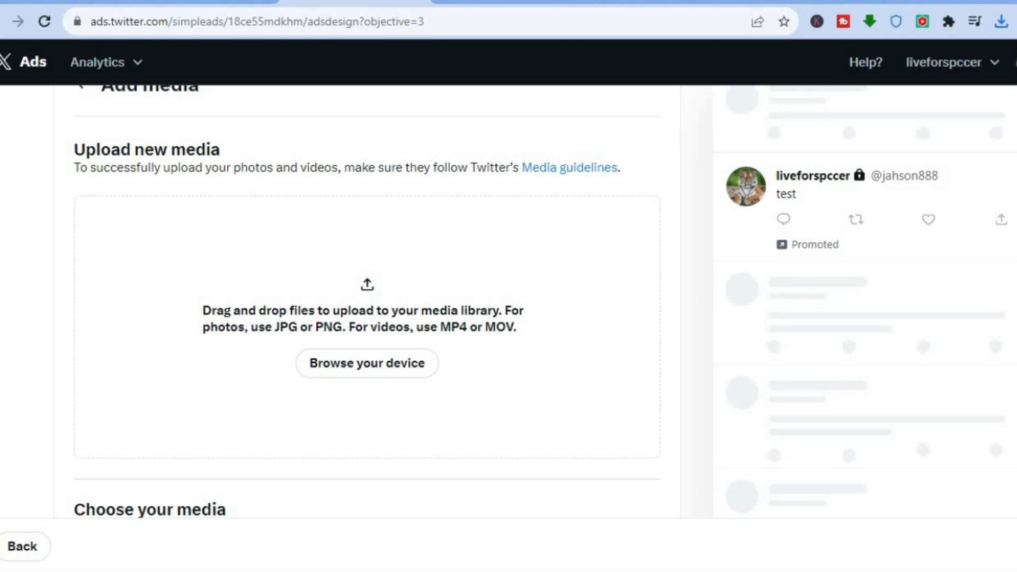
# Step: Select the Ramadhan Sale Hijab image in the media library and confirm it as the engagement ad's media
pyautogui.scroll(-6, 370, 302)
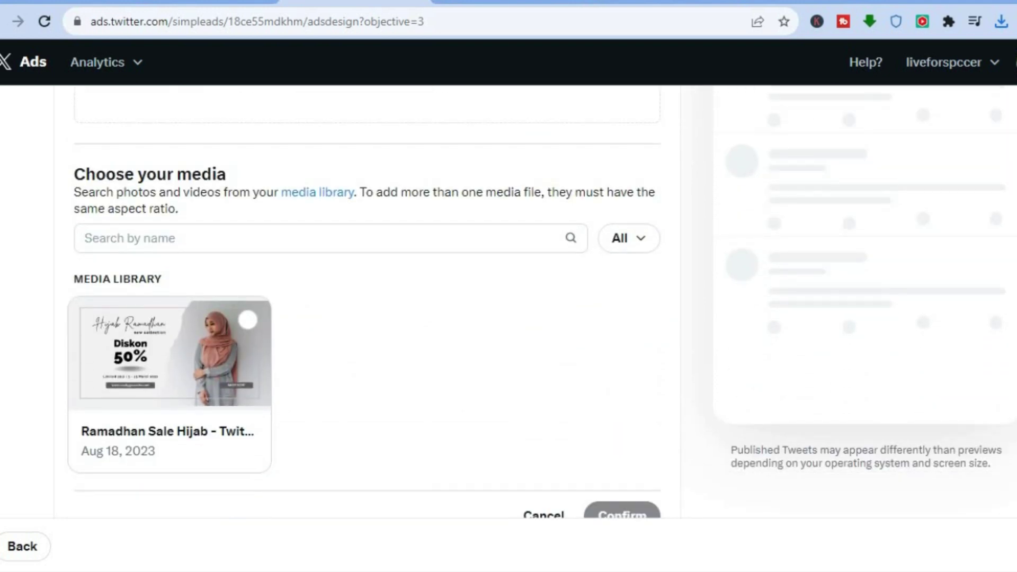
pyautogui.scroll(-1, 371, 302)
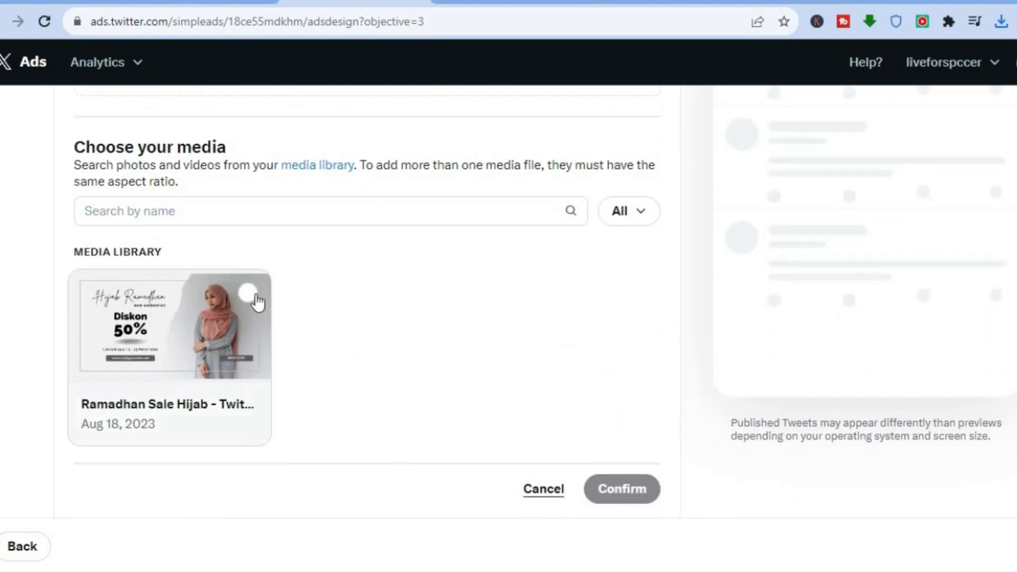
pyautogui.click(248, 293)
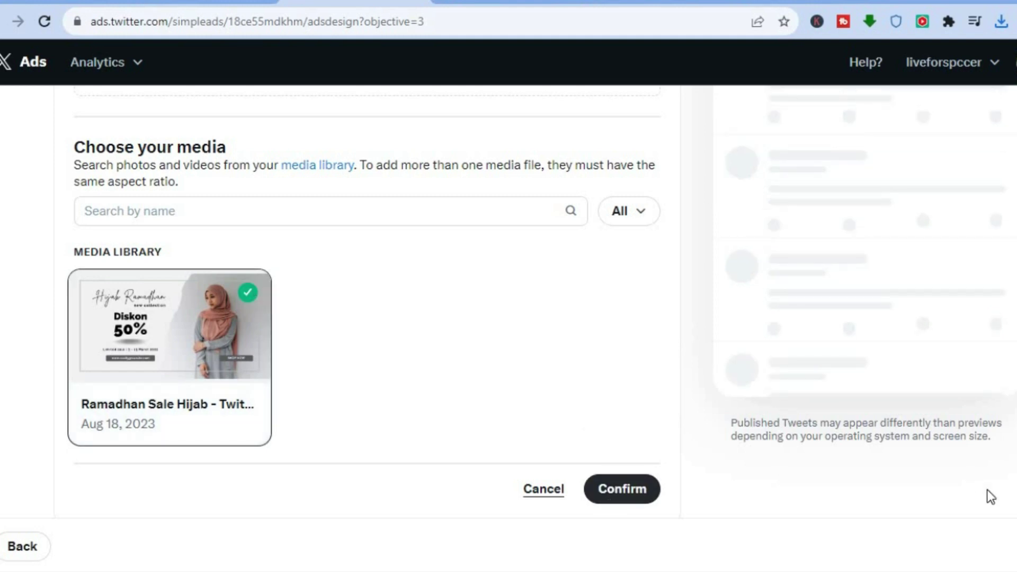
pyautogui.click(622, 489)
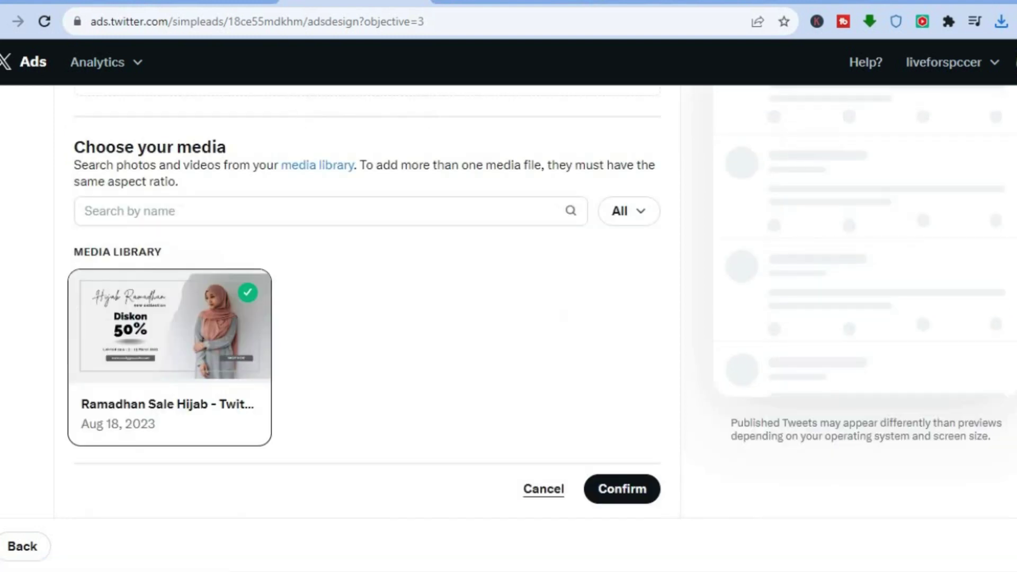
pyautogui.click(628, 494)
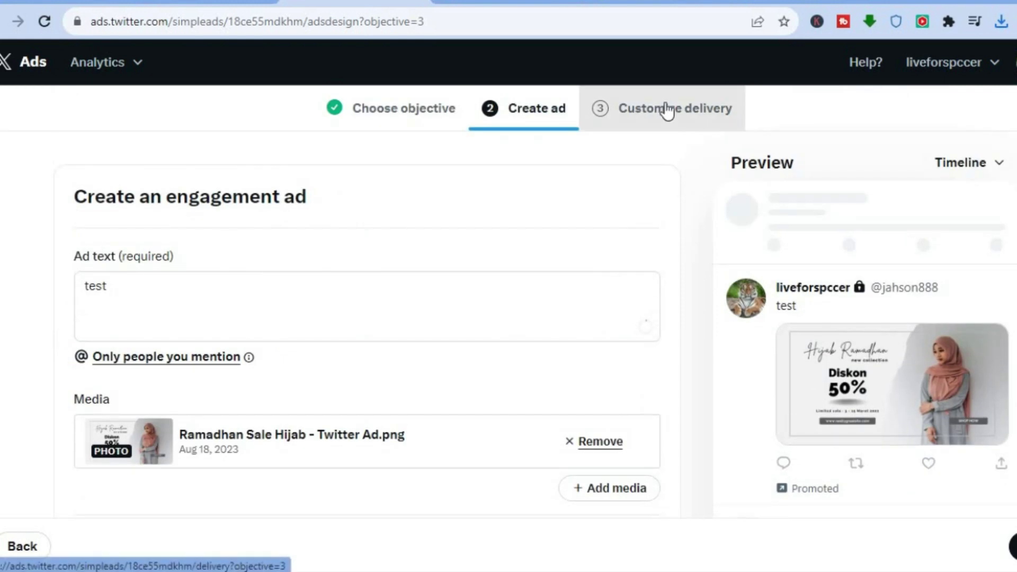
# Step: Continue to delivery customization, dismissing the verification notice, and set the audience's age range to 21–49 in the demographics
pyautogui.click(666, 109)
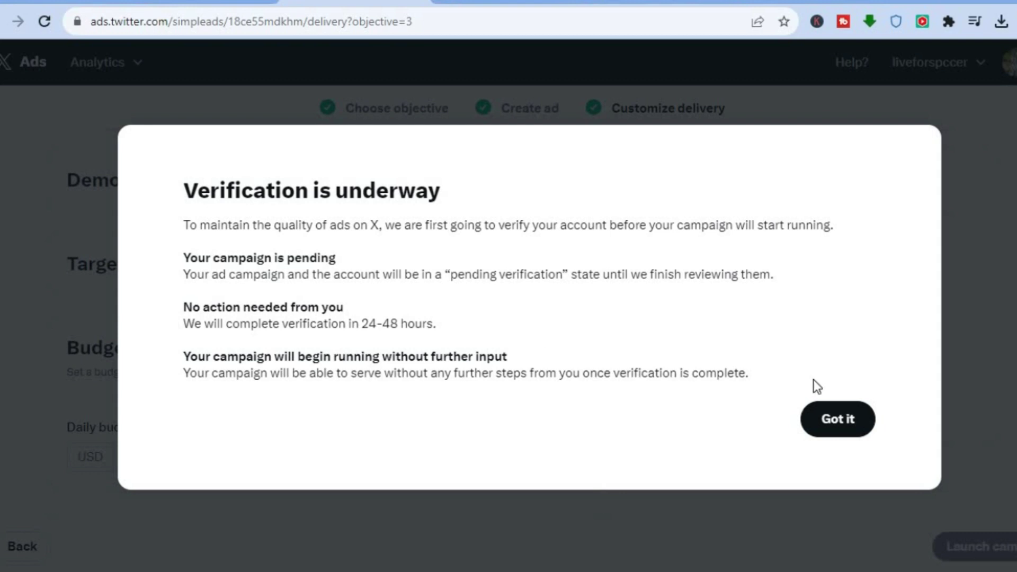
pyautogui.click(824, 419)
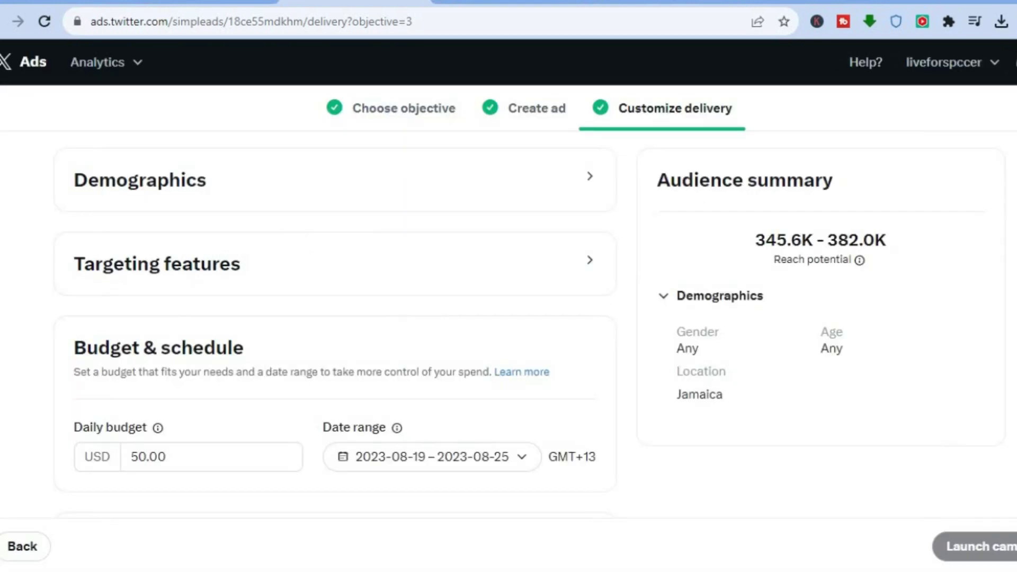
pyautogui.click(517, 187)
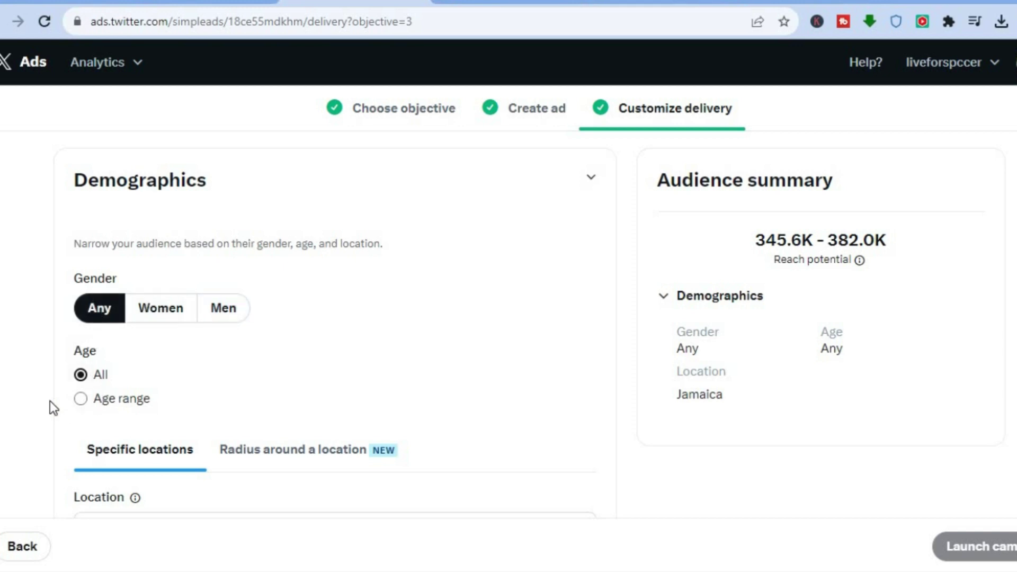
pyautogui.click(80, 400)
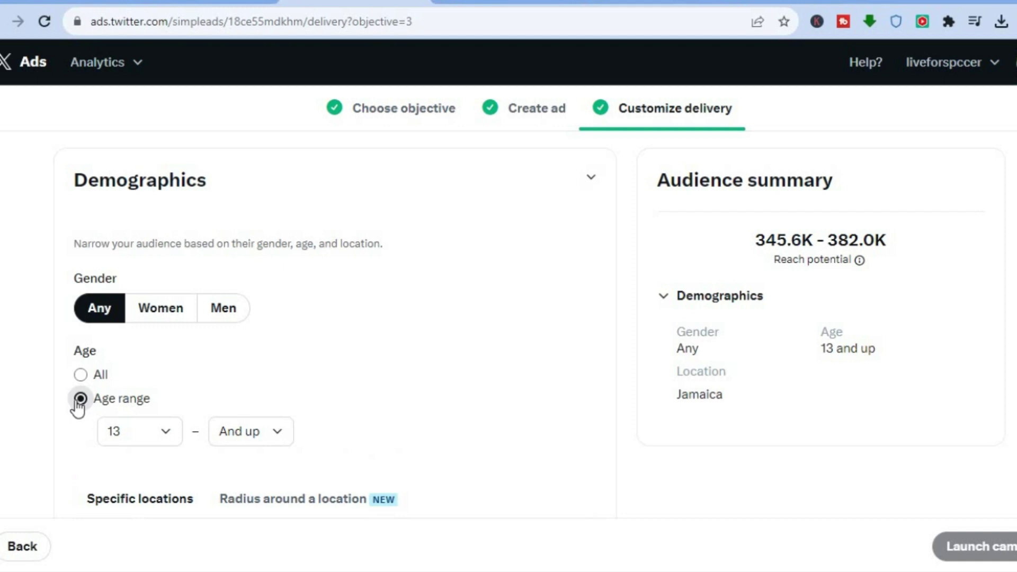
pyautogui.click(163, 434)
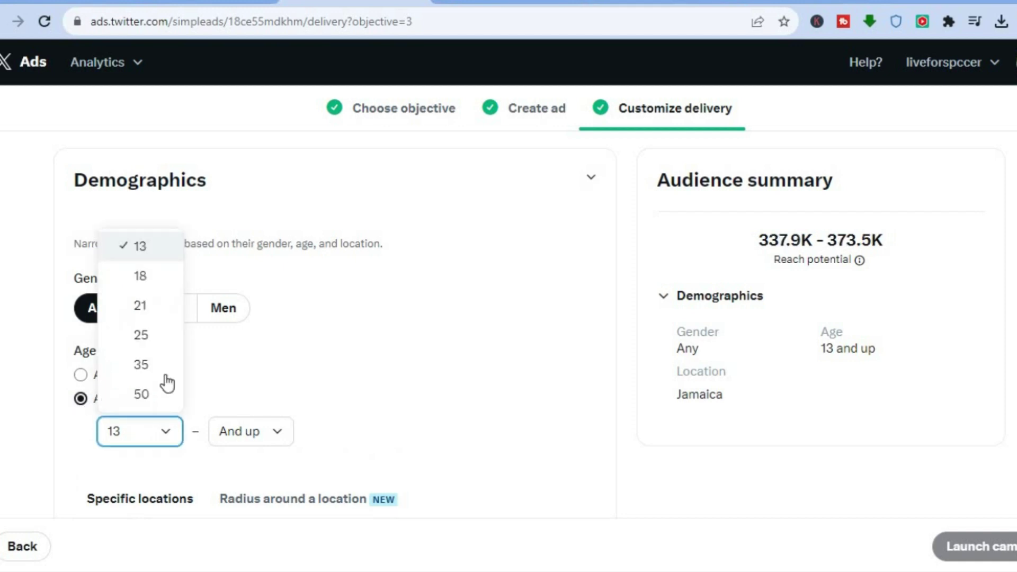
pyautogui.click(153, 317)
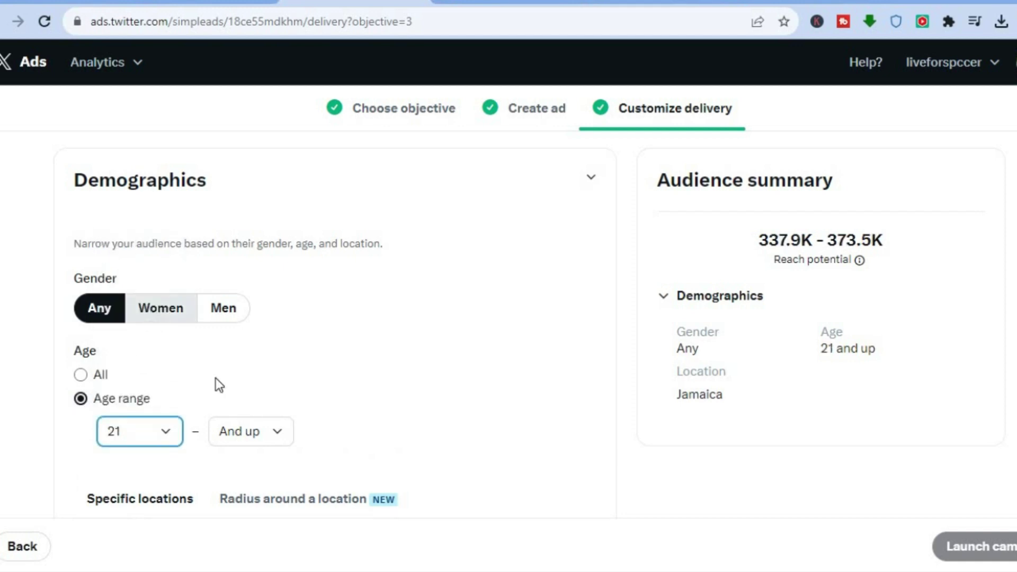
pyautogui.click(259, 438)
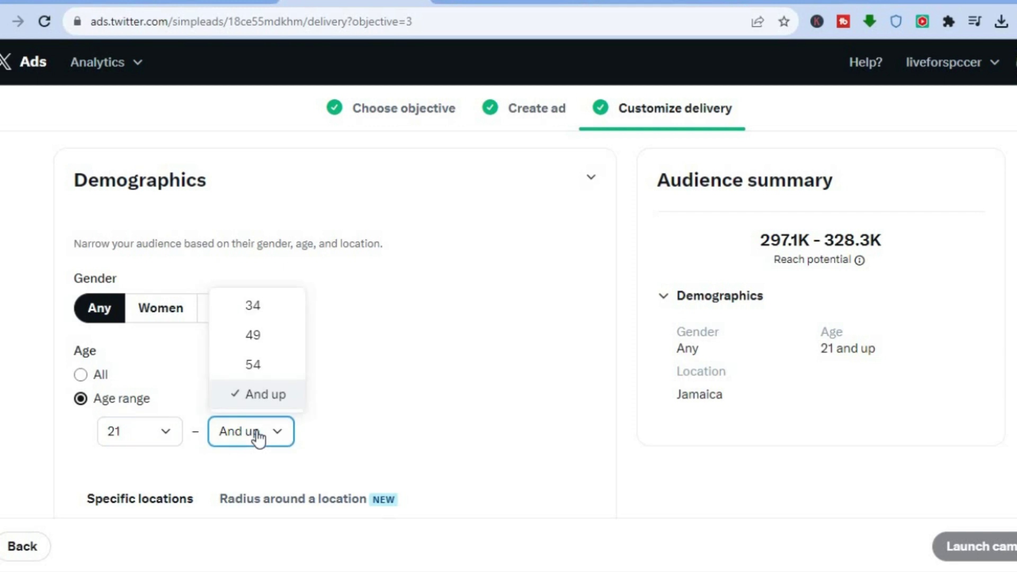
pyautogui.click(253, 335)
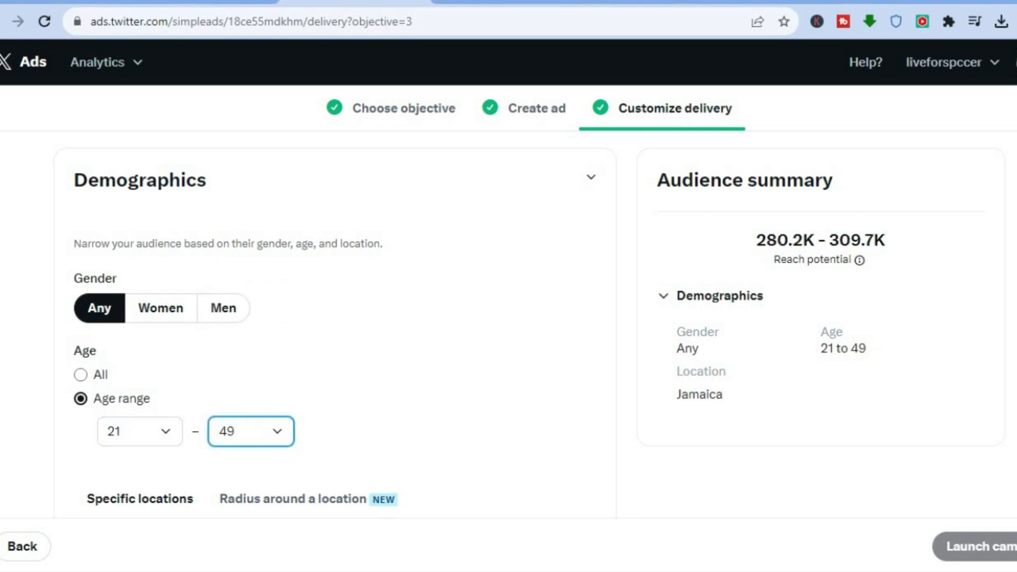
# Step: Search the specific locations for "canada" and add the country Canada to the included locations
pyautogui.scroll(-1, 508, 318)
pyautogui.scroll(-5, 334, 318)
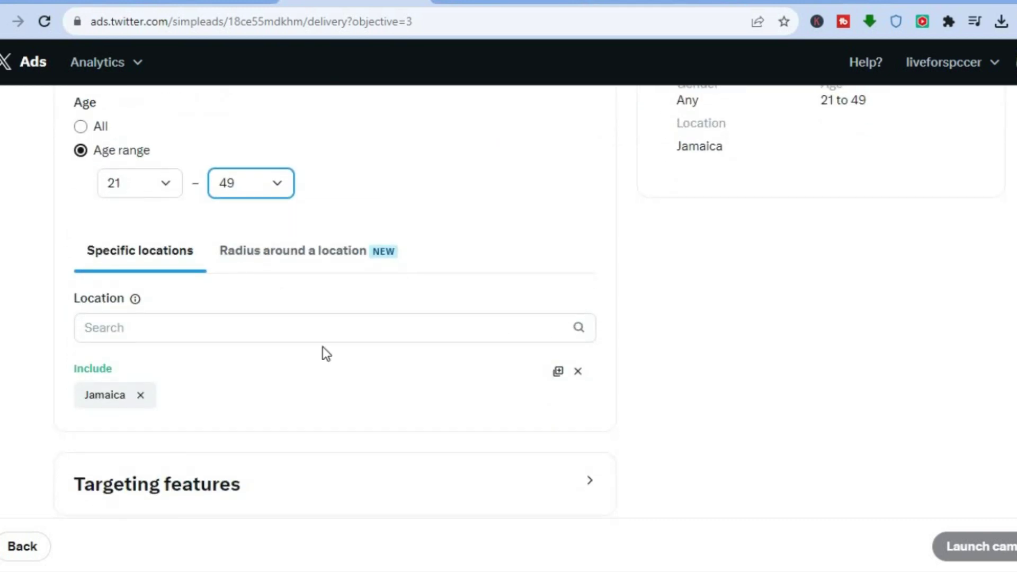
pyautogui.click(322, 335)
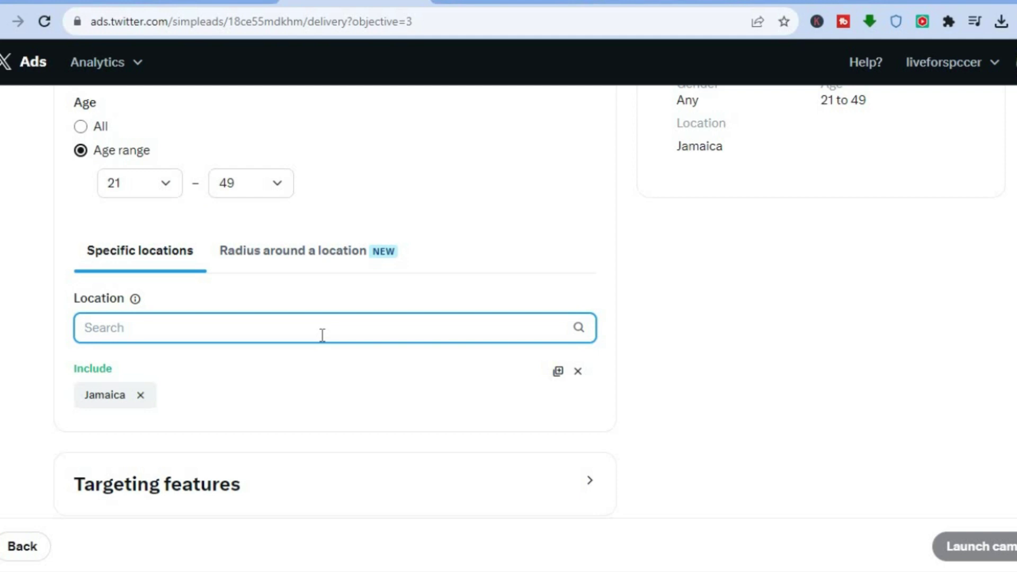
pyautogui.write('canada')
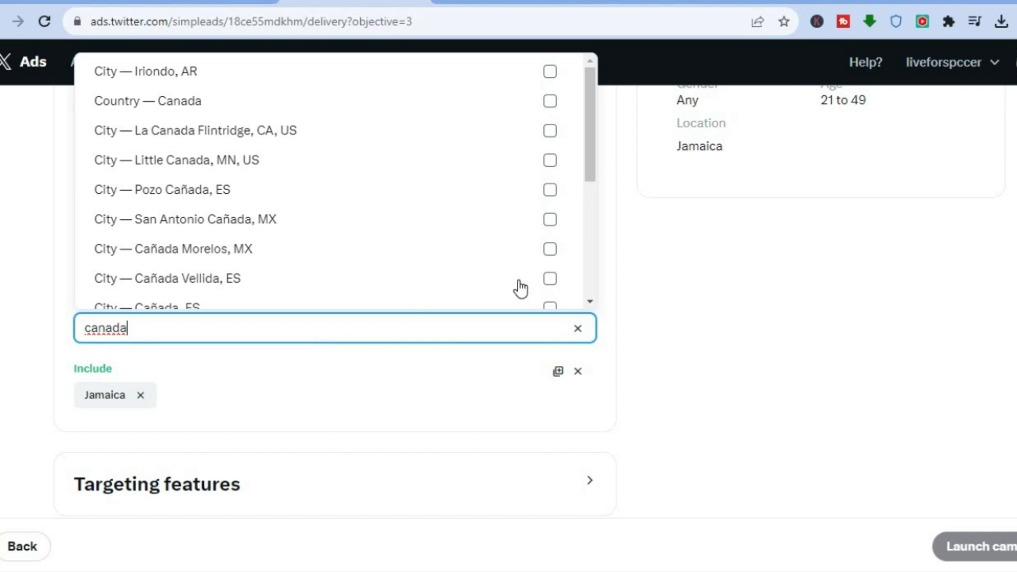
pyautogui.click(247, 108)
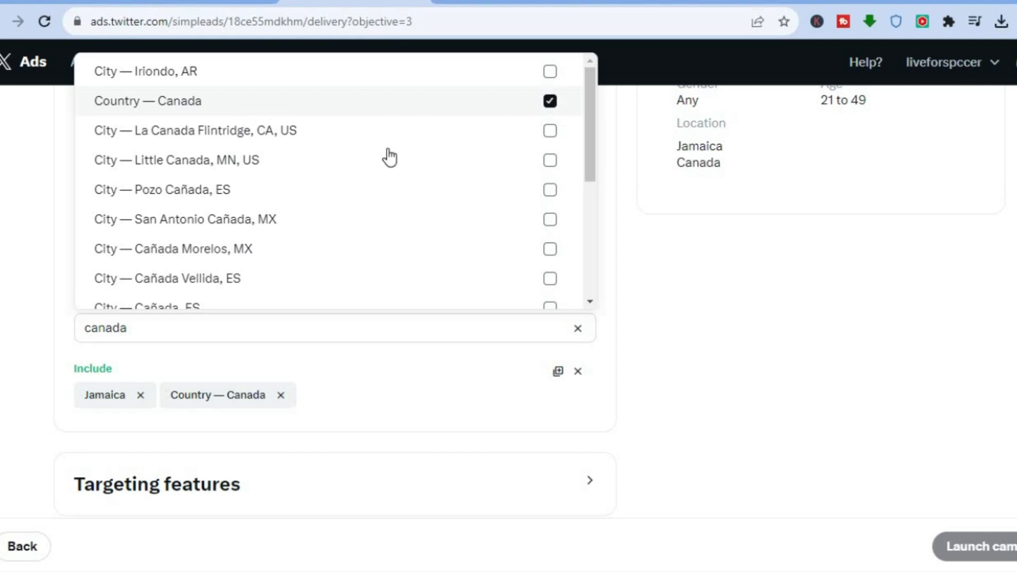
pyautogui.click(615, 252)
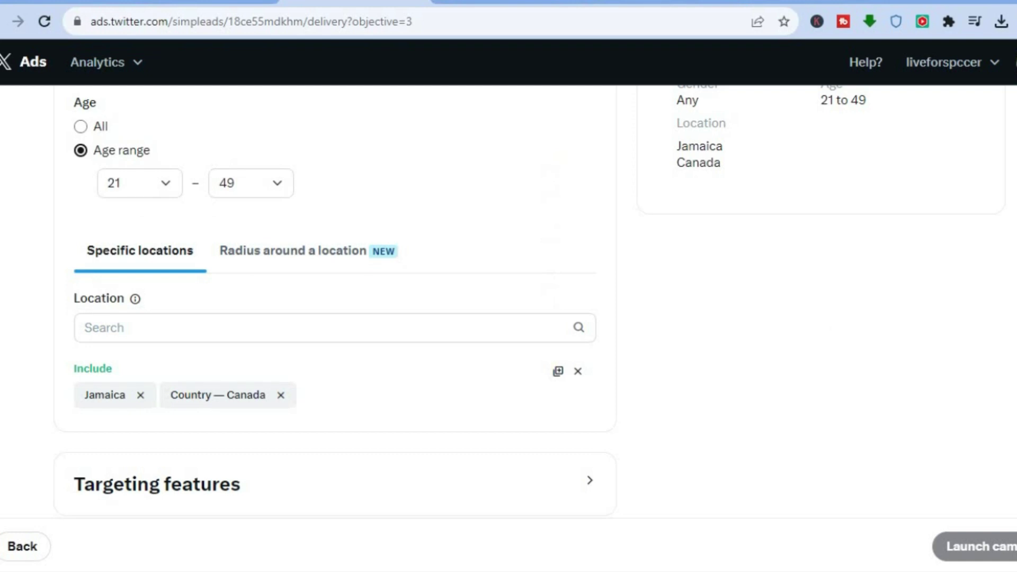
# Step: Look at the address field for targeting a radius around a location and return to the specific locations
pyautogui.scroll(-1, 340, 289)
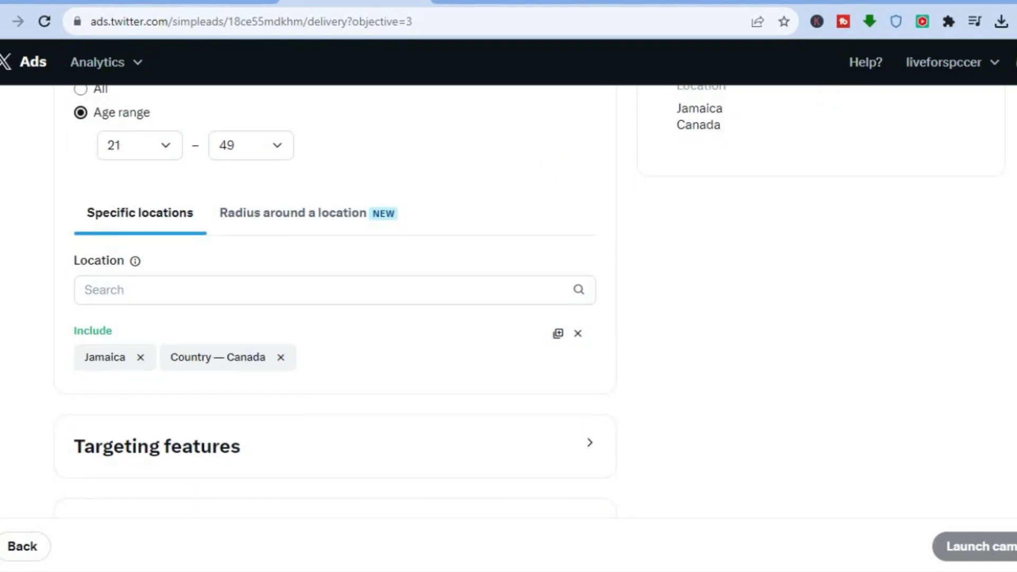
pyautogui.scroll(-1, 494, 228)
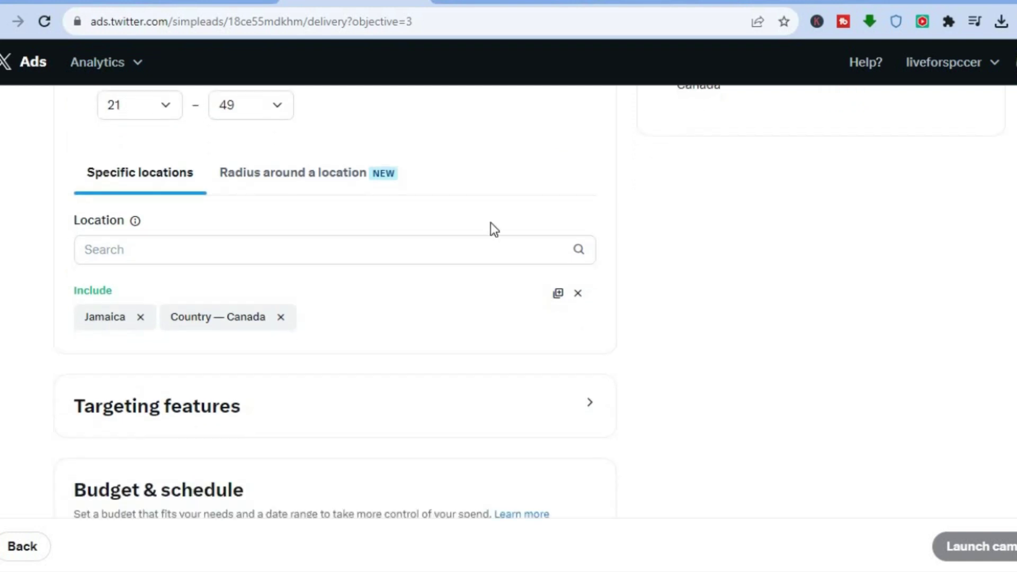
pyautogui.click(300, 180)
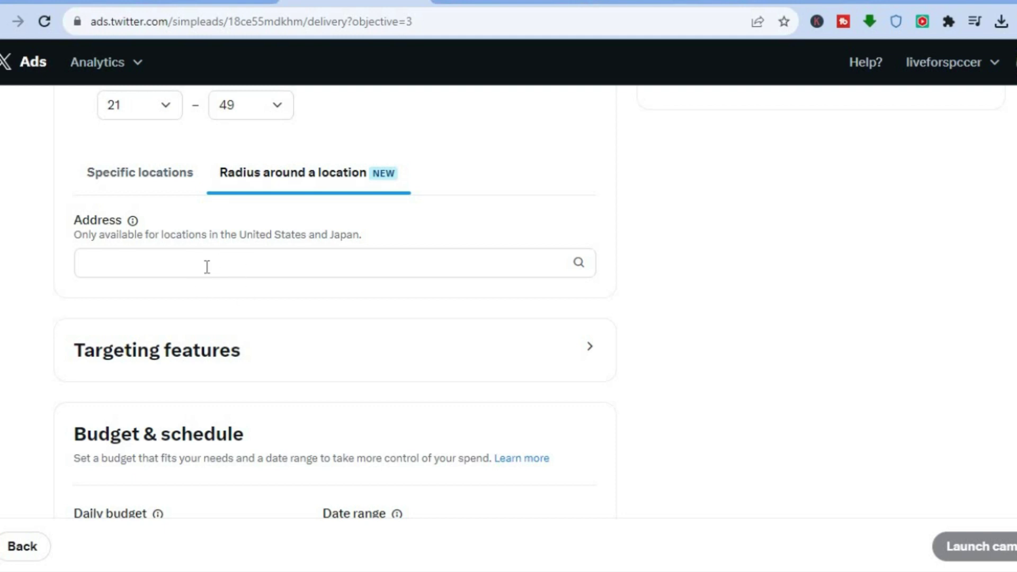
pyautogui.click(137, 186)
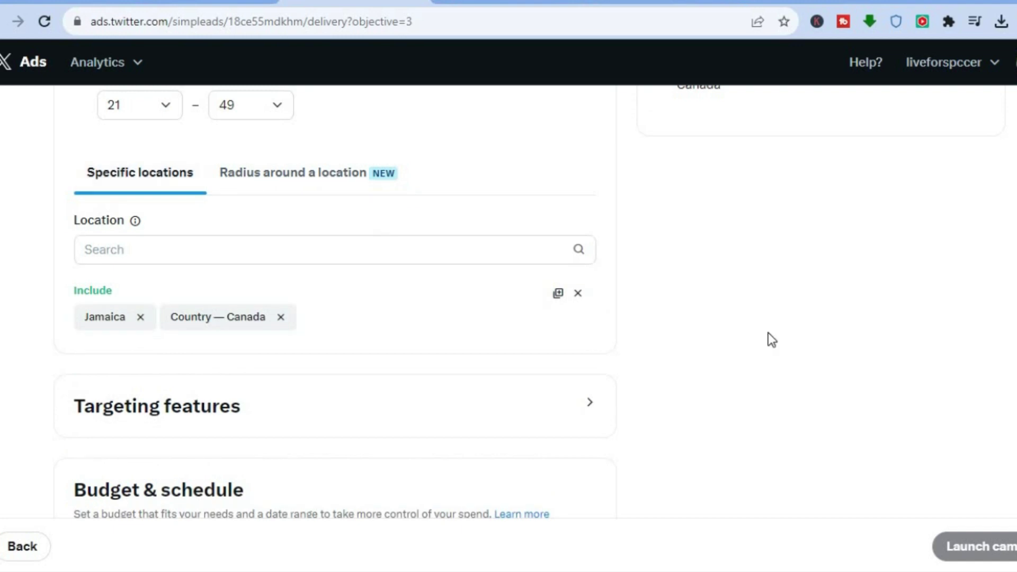
# Step: Expand the targeting features and add "shopping" as an included keyword
pyautogui.scroll(-3, 561, 257)
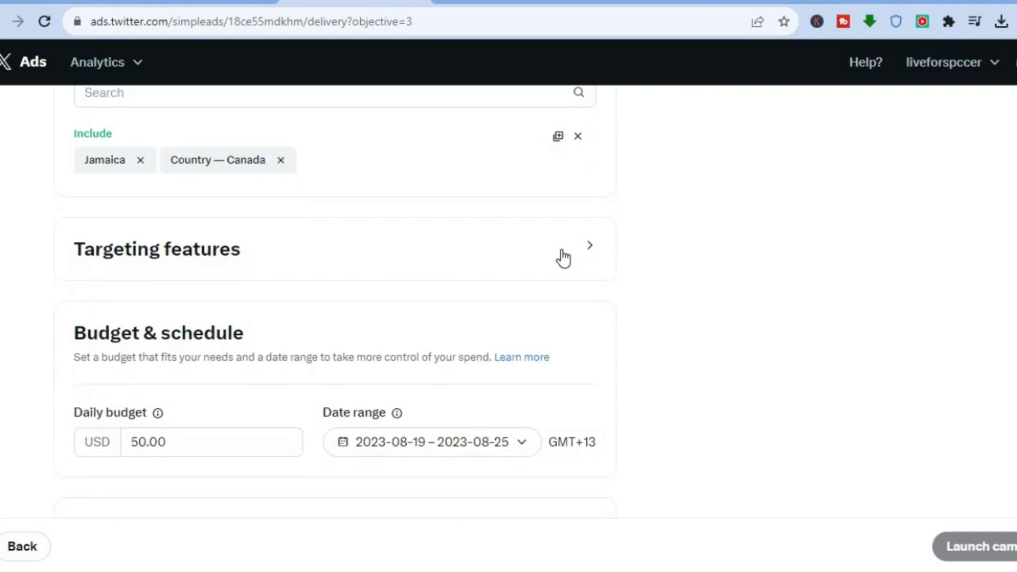
pyautogui.click(444, 256)
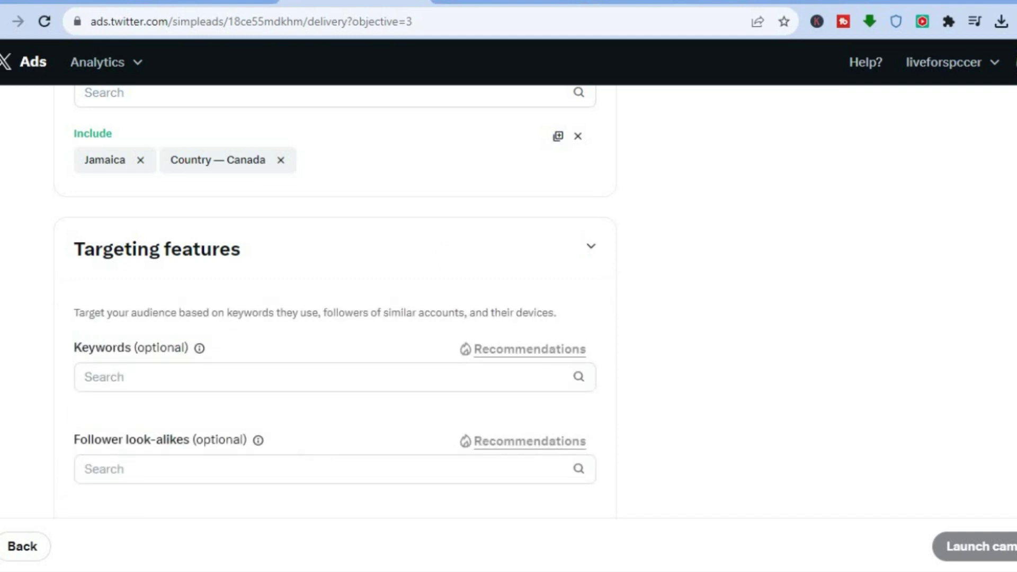
pyautogui.scroll(-3, 447, 221)
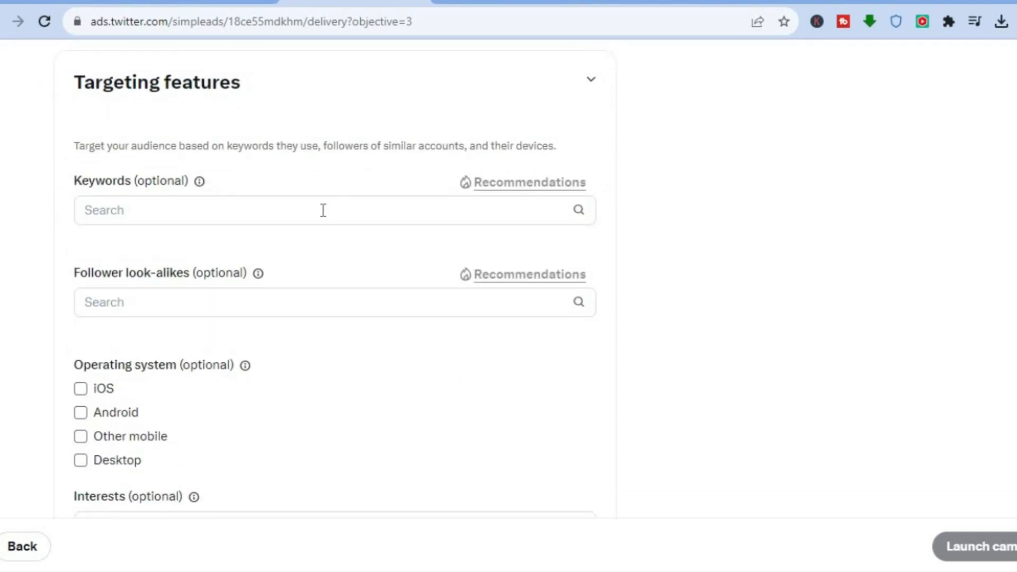
pyautogui.click(323, 210)
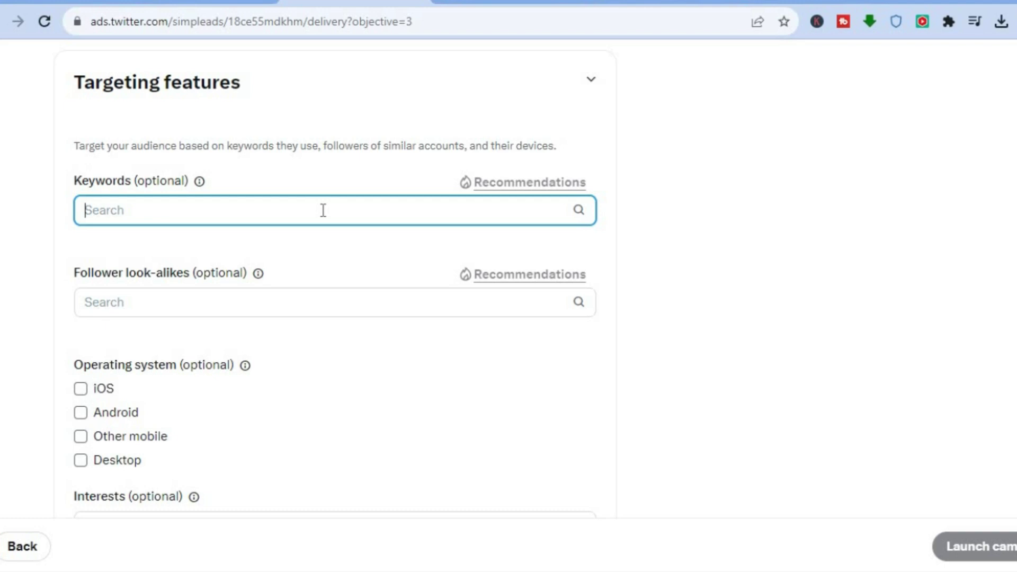
pyautogui.write('shopp')
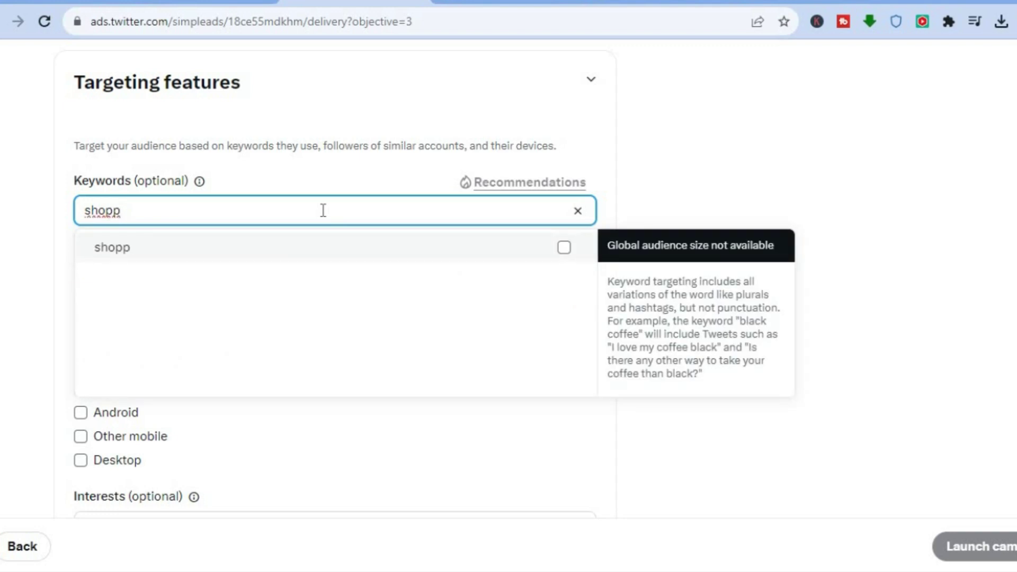
pyautogui.write('ing')
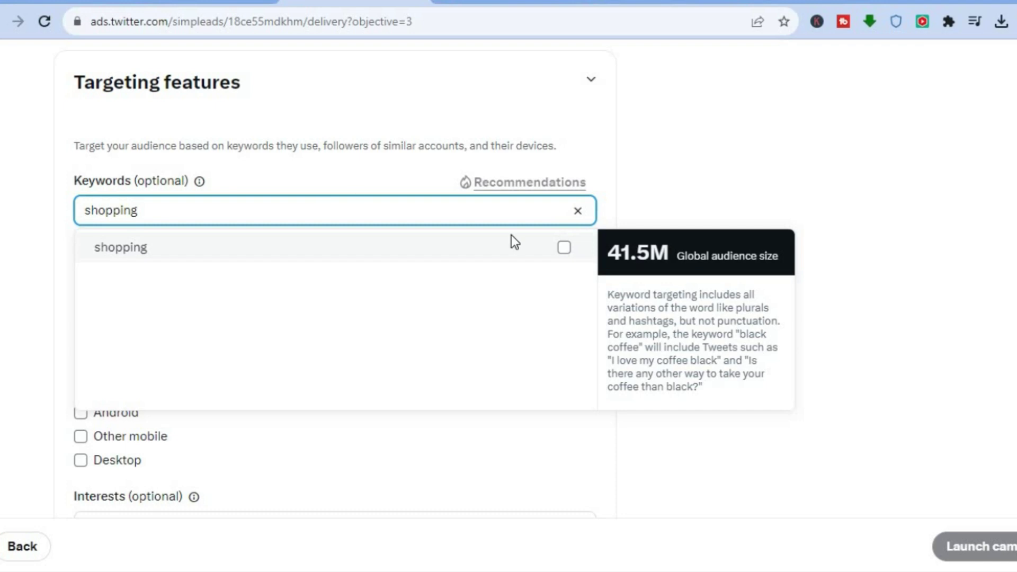
pyautogui.click(564, 248)
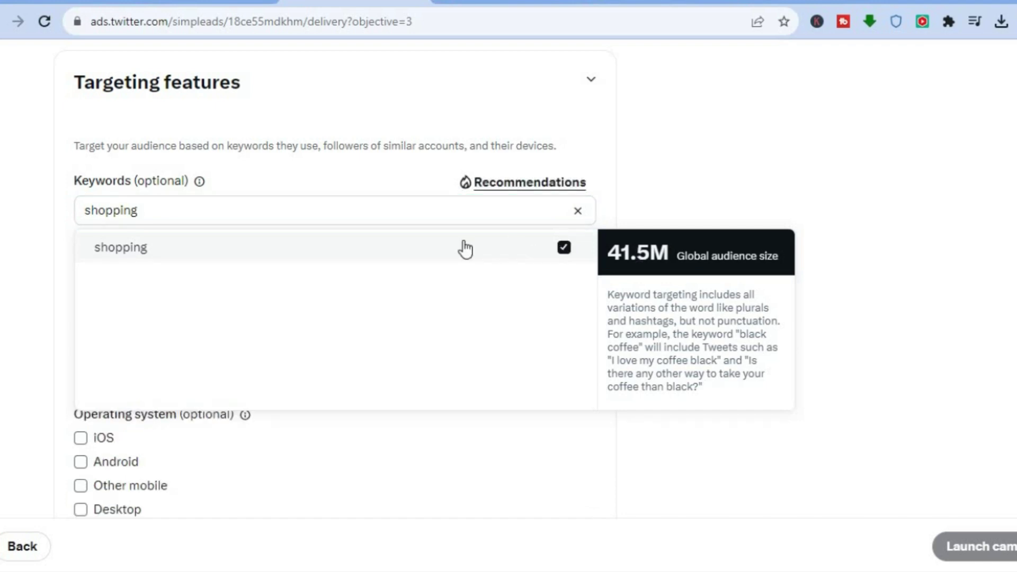
pyautogui.click(429, 258)
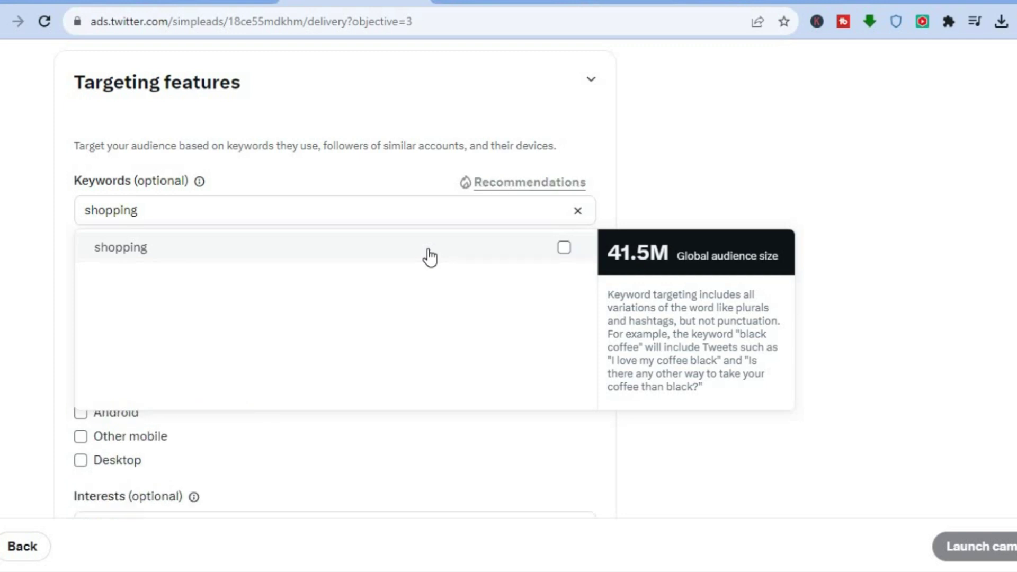
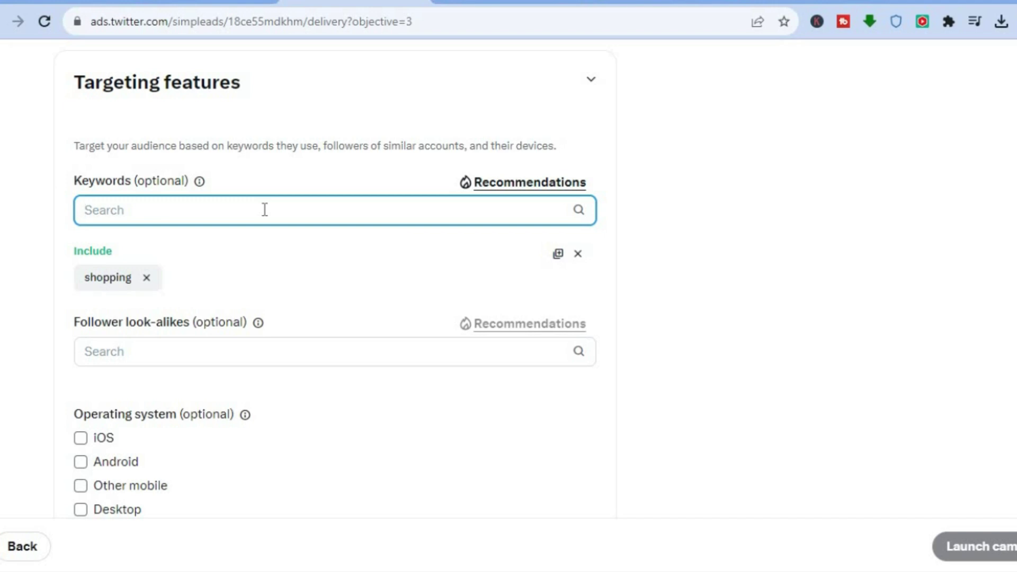
# Step: Search the keywords for "handbags" and add it as an included keyword in the targeting features
pyautogui.write('han')
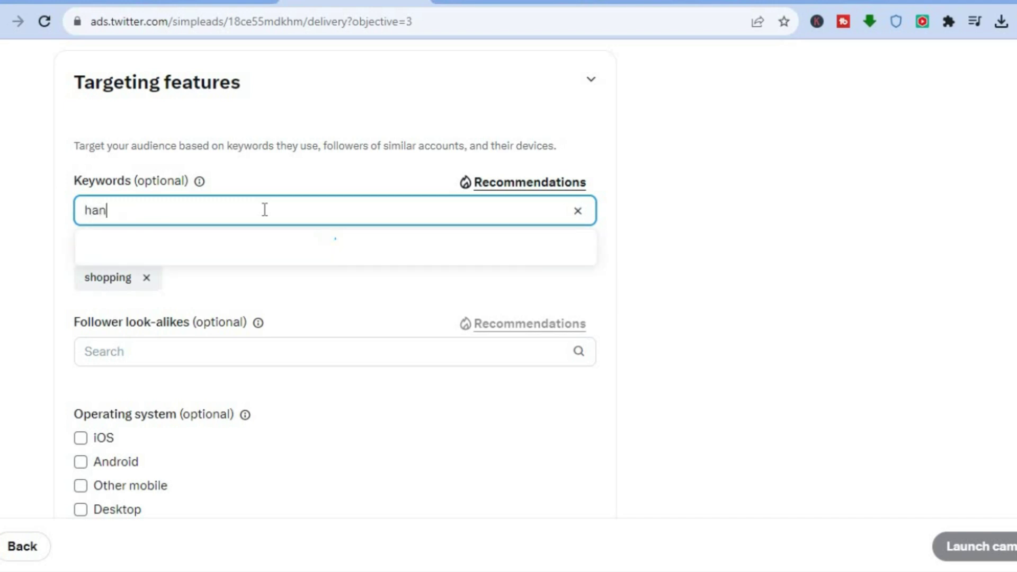
pyautogui.write('dbags')
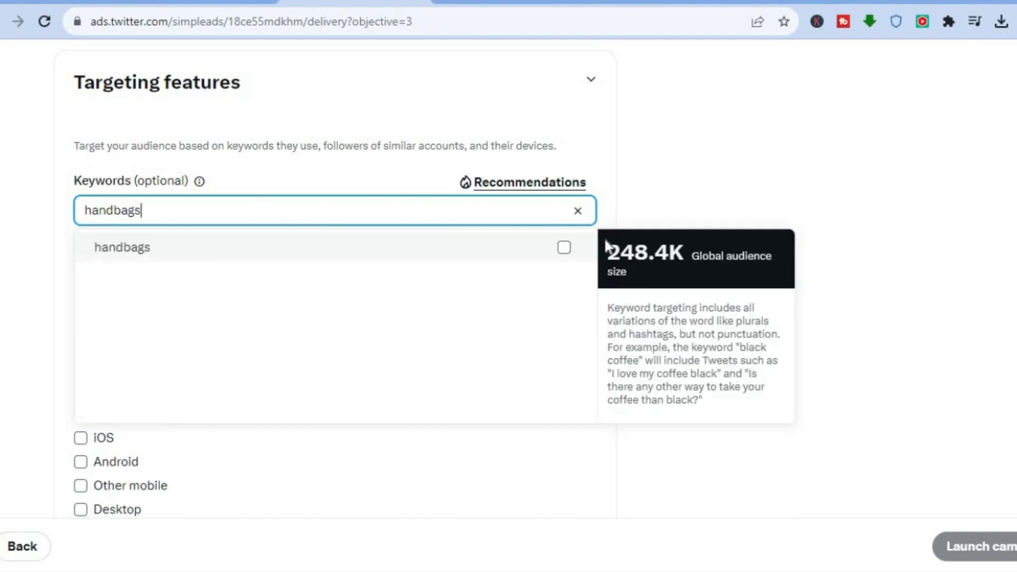
pyautogui.click(564, 248)
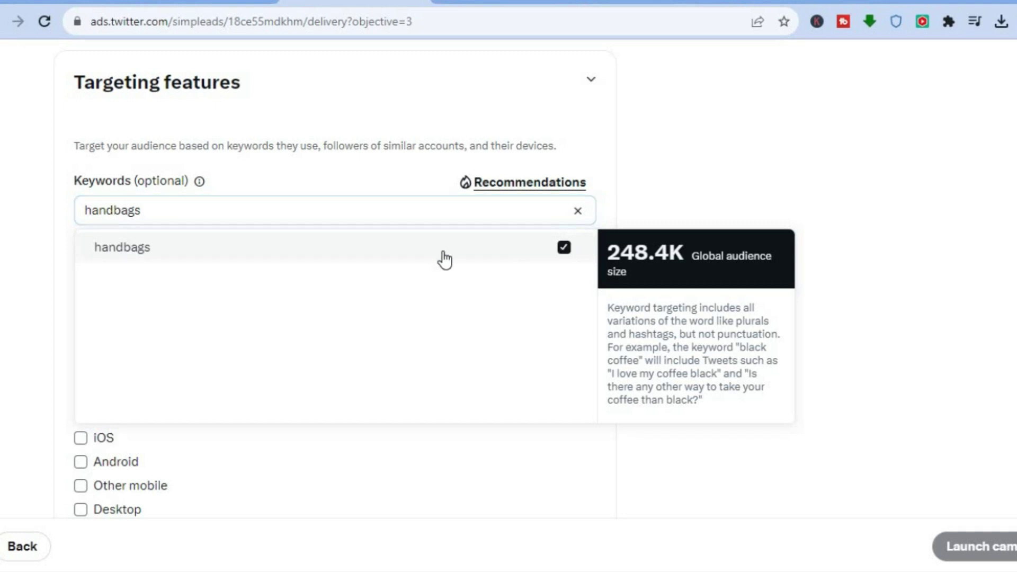
pyautogui.click(706, 200)
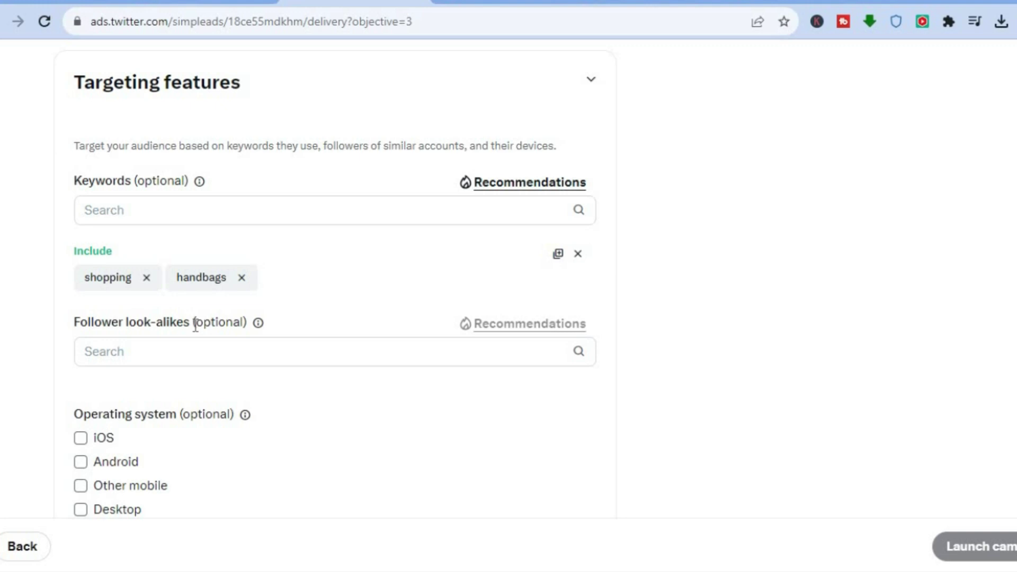
# Step: Examine the iOS version options in the operating system targeting and leave iOS deselected
pyautogui.click(250, 339)
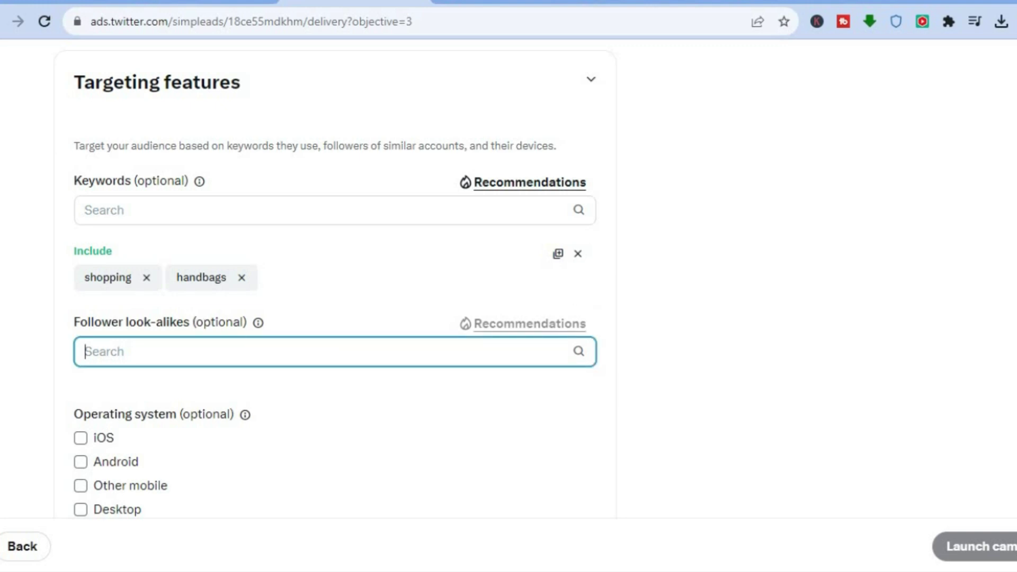
pyautogui.scroll(-2, 335, 281)
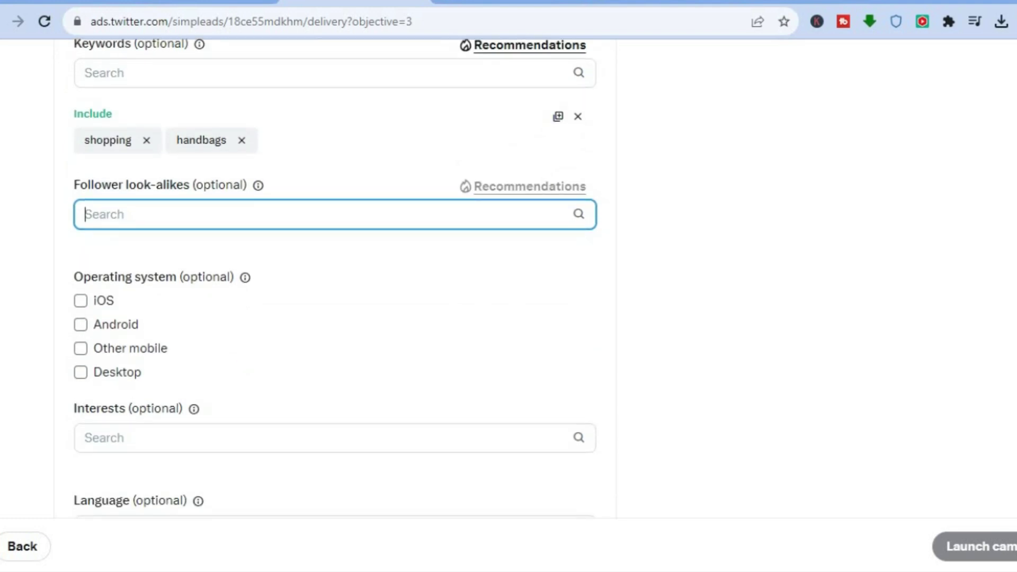
pyautogui.scroll(-2, 336, 277)
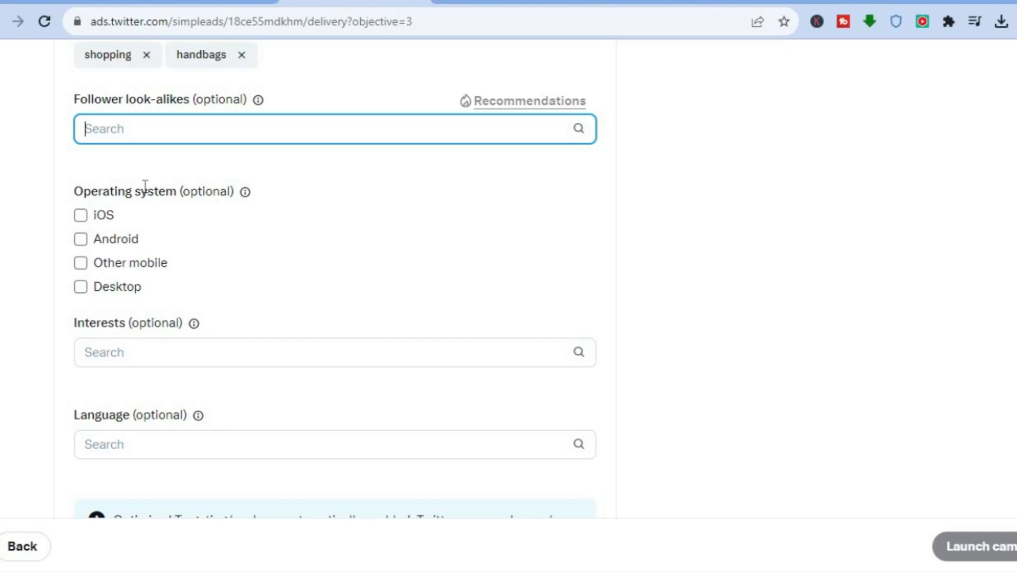
pyautogui.click(80, 217)
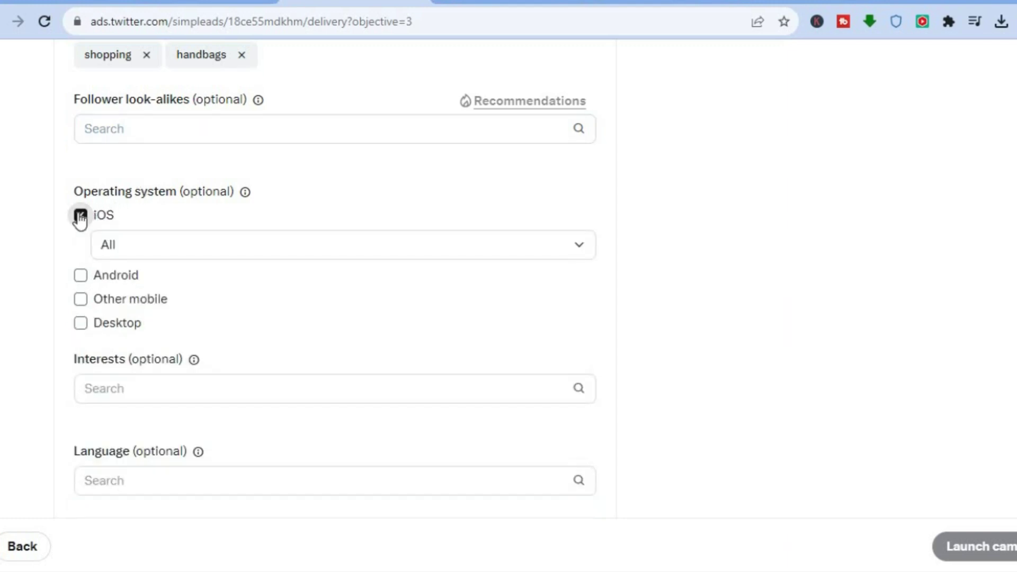
pyautogui.click(80, 216)
pyautogui.click(80, 216)
pyautogui.click(201, 249)
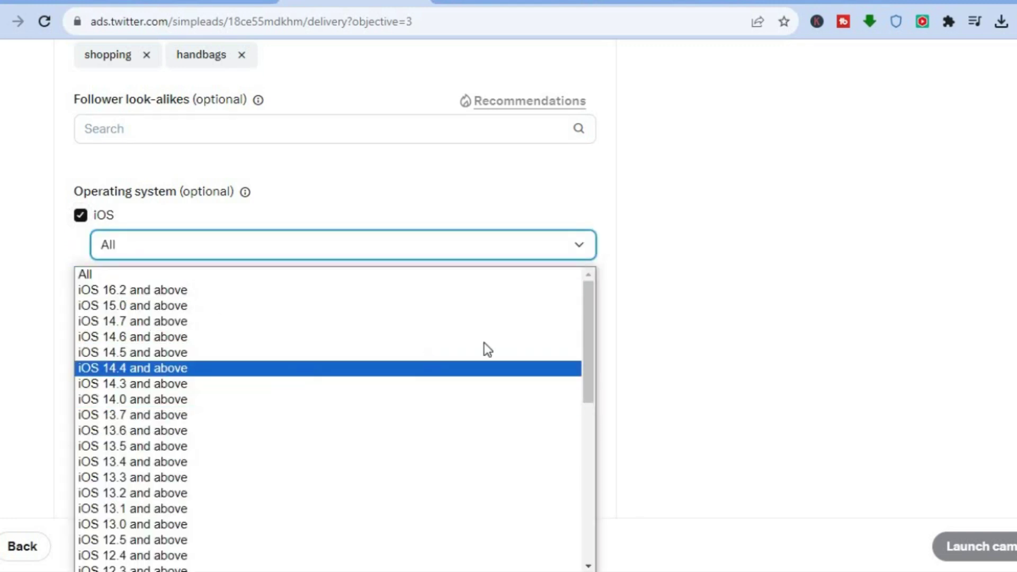
pyautogui.moveTo(580, 336); pyautogui.dragTo(562, 513)
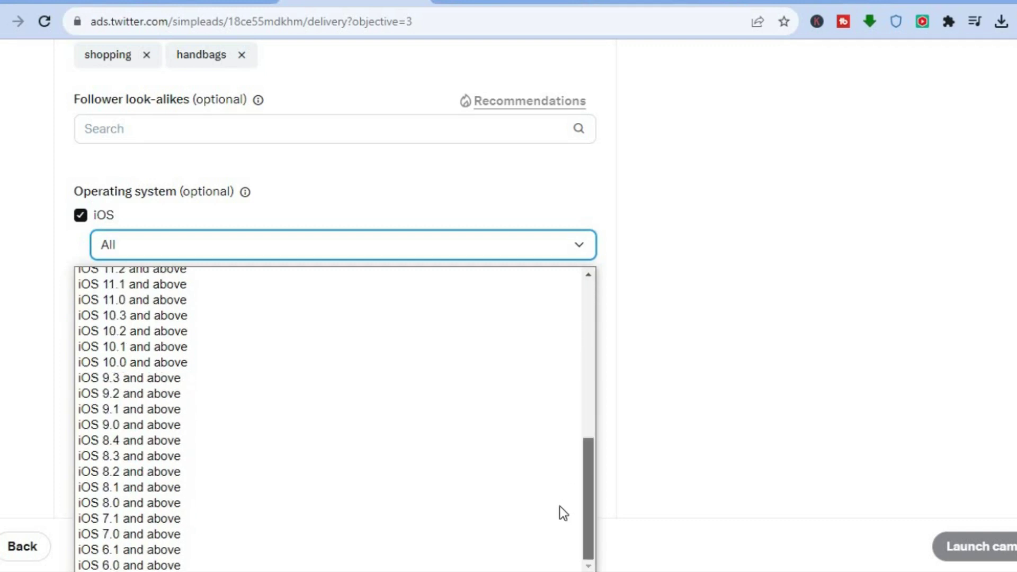
pyautogui.moveTo(588, 445); pyautogui.dragTo(643, 300)
pyautogui.click(604, 303)
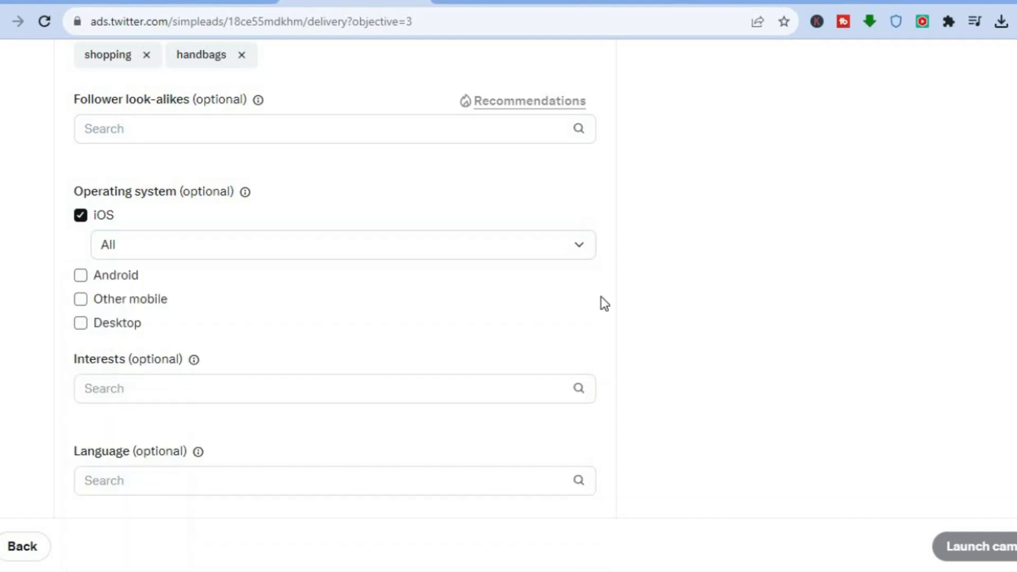
pyautogui.click(81, 219)
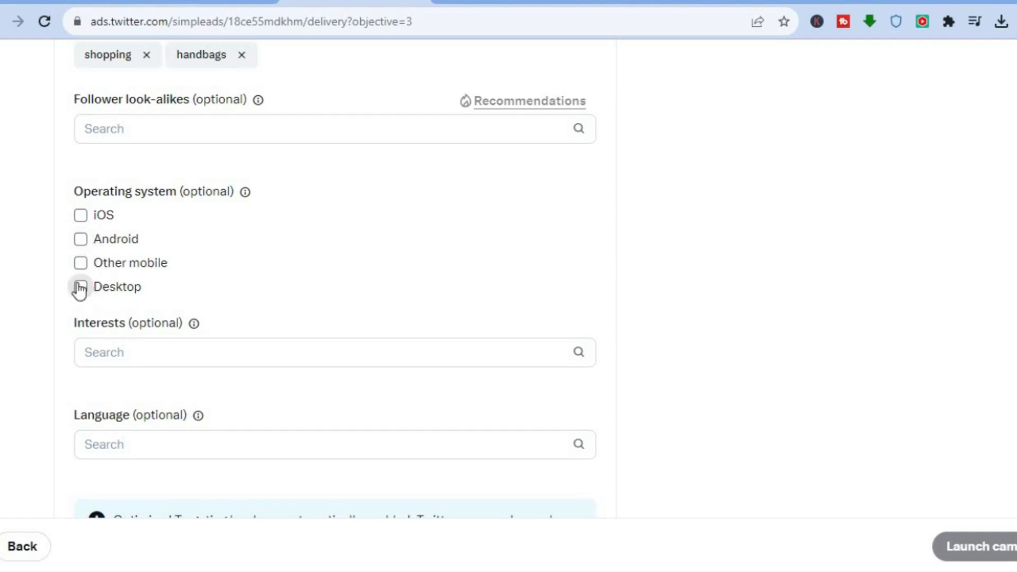
# Step: Add Beauty — General info and Beauty — Make-up and cosmetics as included interests in the targeting features
pyautogui.click(496, 358)
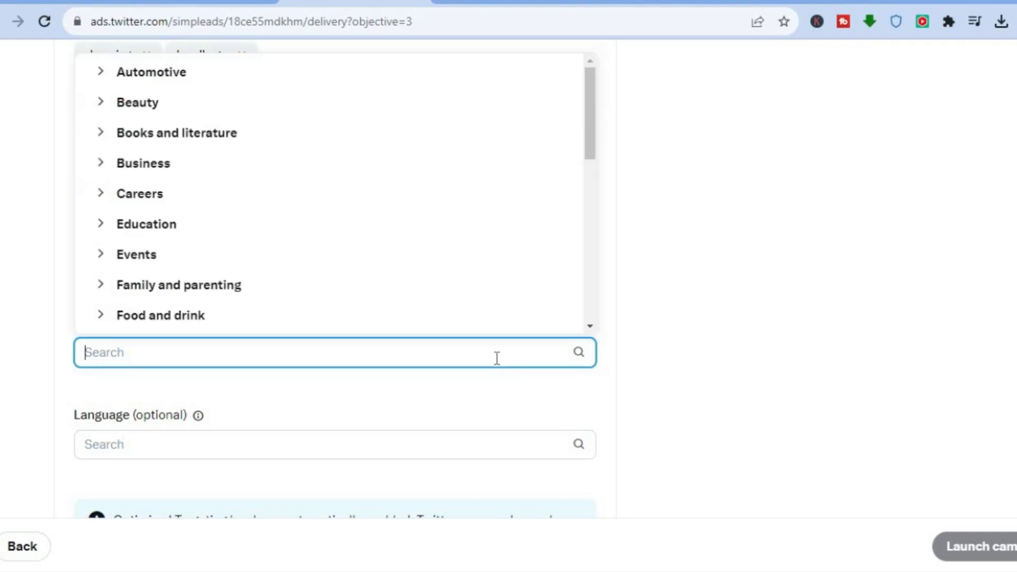
pyautogui.click(168, 112)
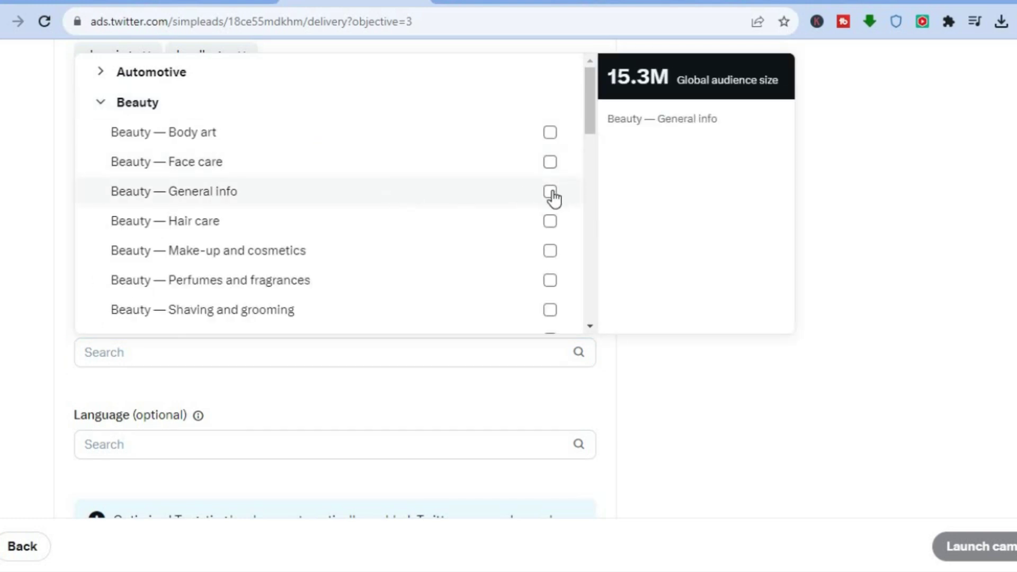
pyautogui.click(550, 191)
pyautogui.moveTo(589, 108); pyautogui.dragTo(584, 151)
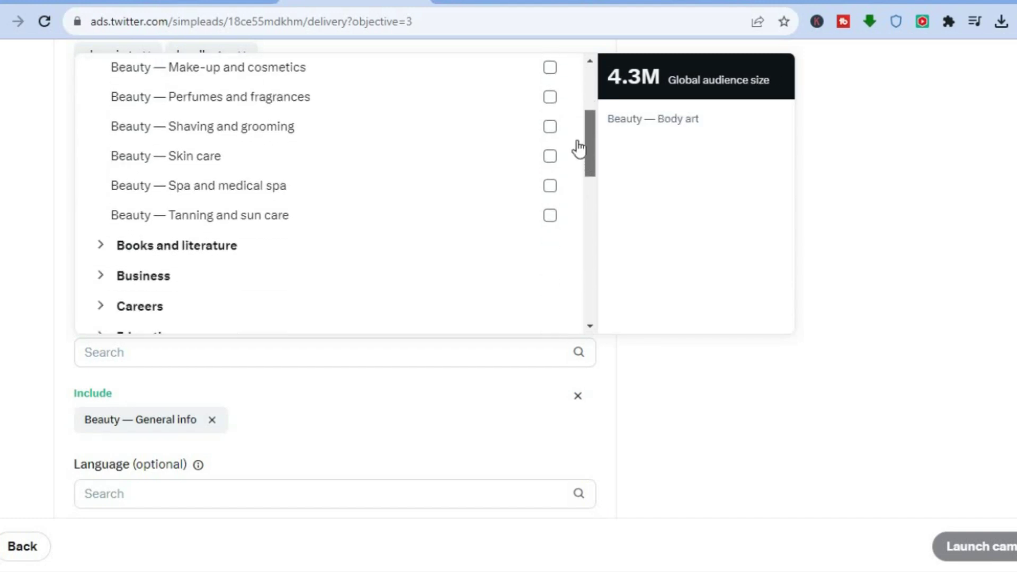
pyautogui.click(551, 81)
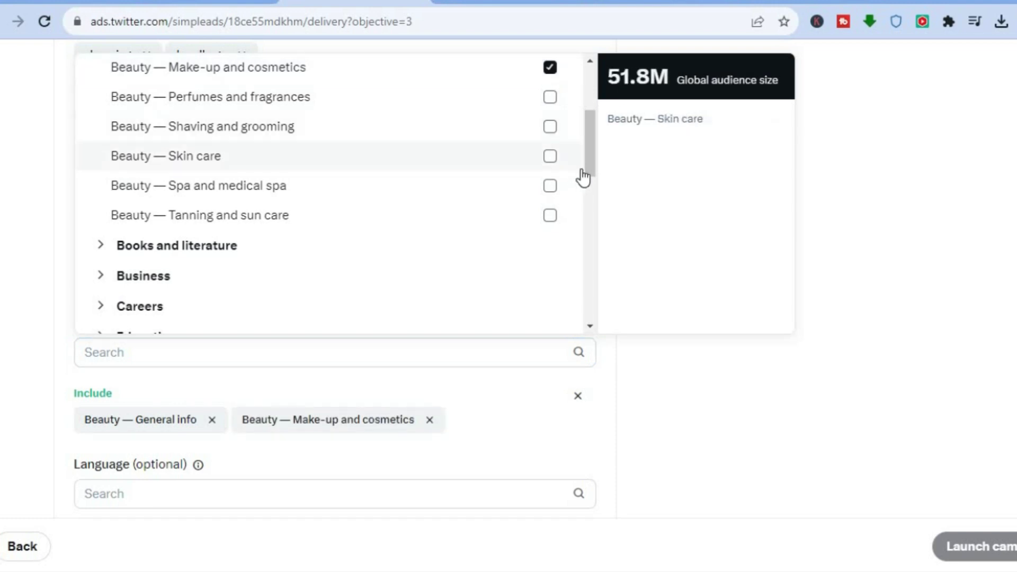
pyautogui.moveTo(589, 158); pyautogui.dragTo(568, 313)
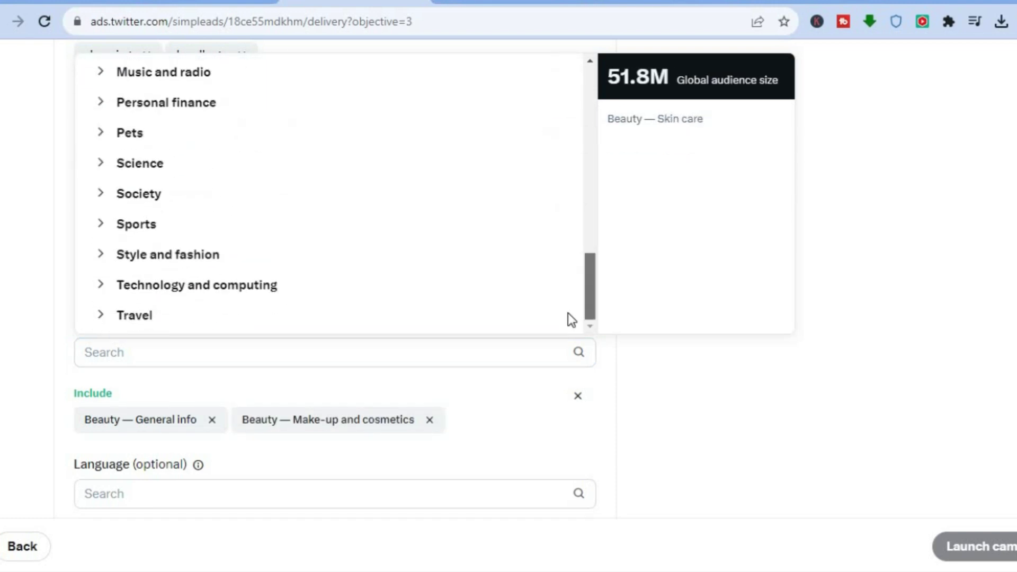
pyautogui.click(678, 377)
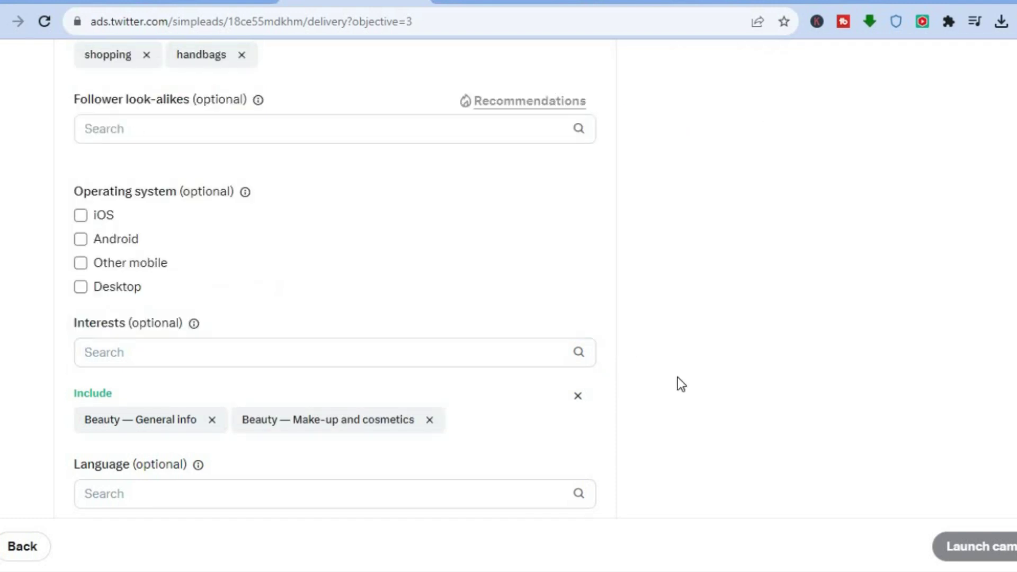
# Step: Search the languages for "eng" and add English (en) as the included language
pyautogui.scroll(-5, 450, 306)
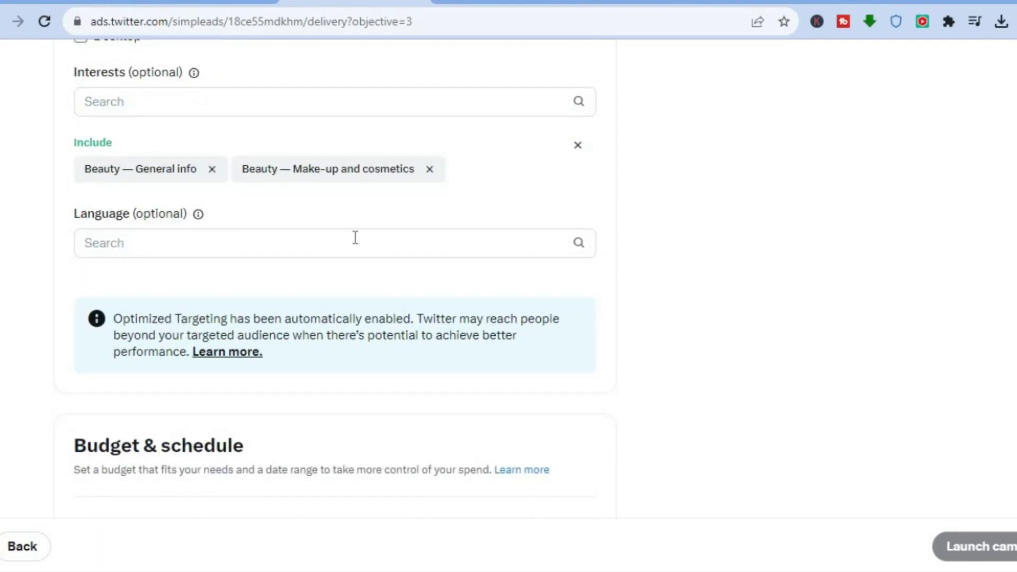
pyautogui.click(356, 238)
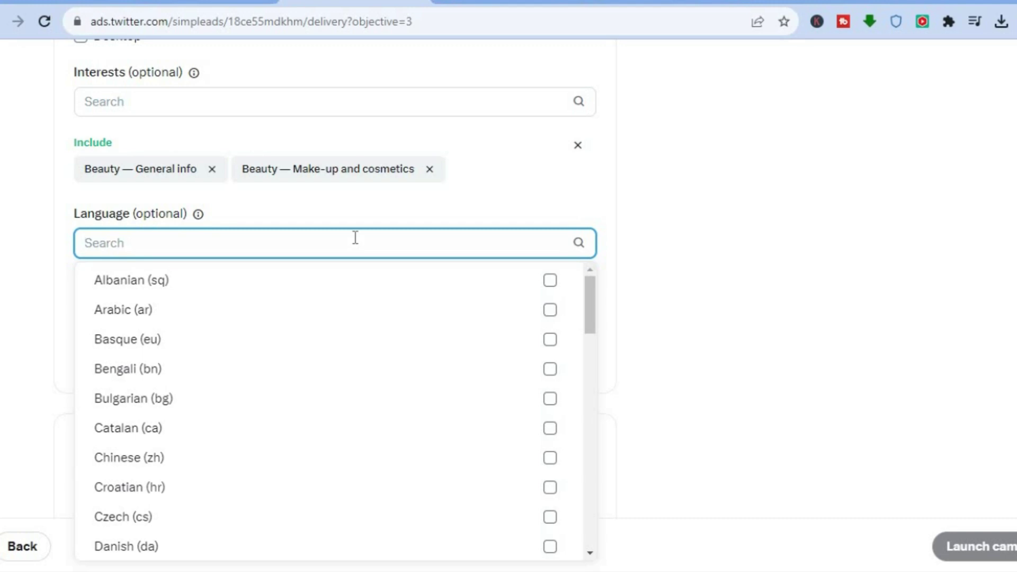
pyautogui.write('eng')
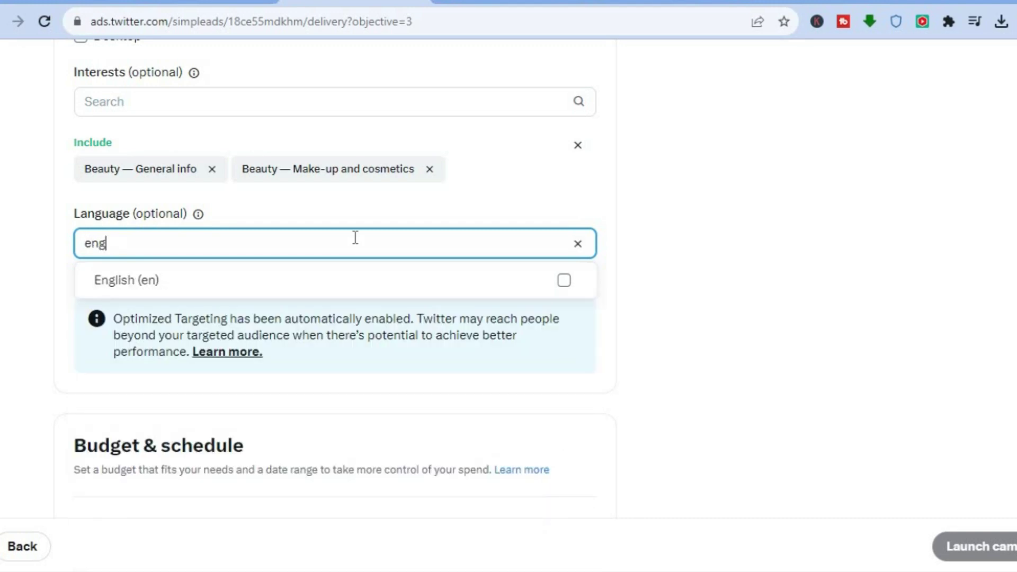
pyautogui.click(320, 287)
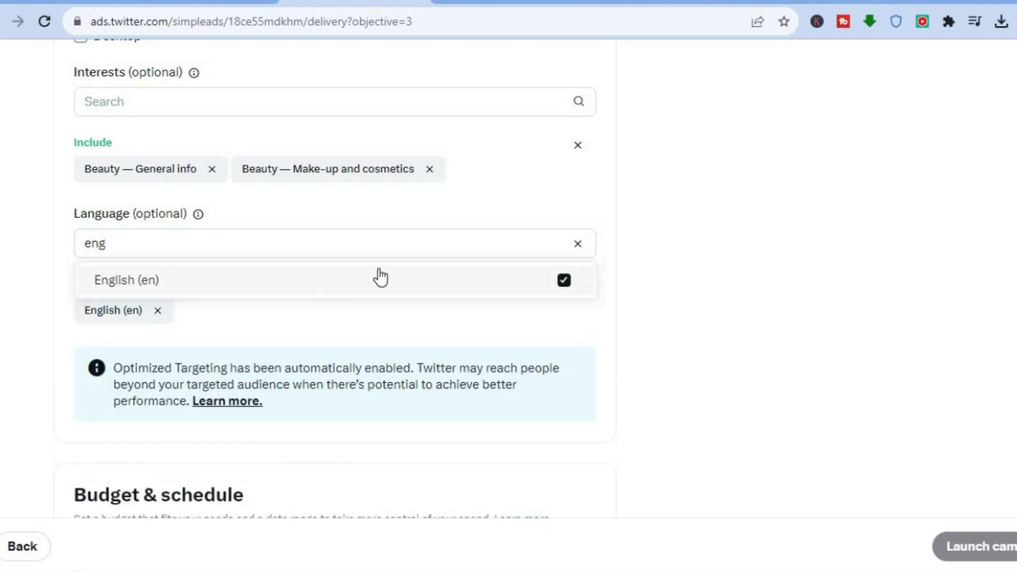
pyautogui.click(701, 341)
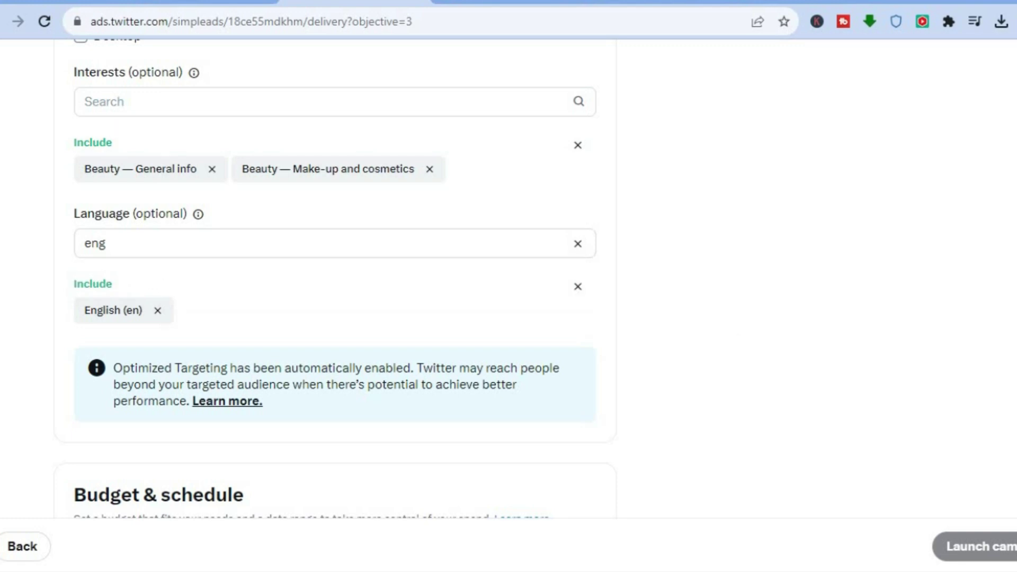
# Step: Set the daily budget to 50 USD and look at the campaign's date range calendar without changing the dates
pyautogui.scroll(-5, 337, 279)
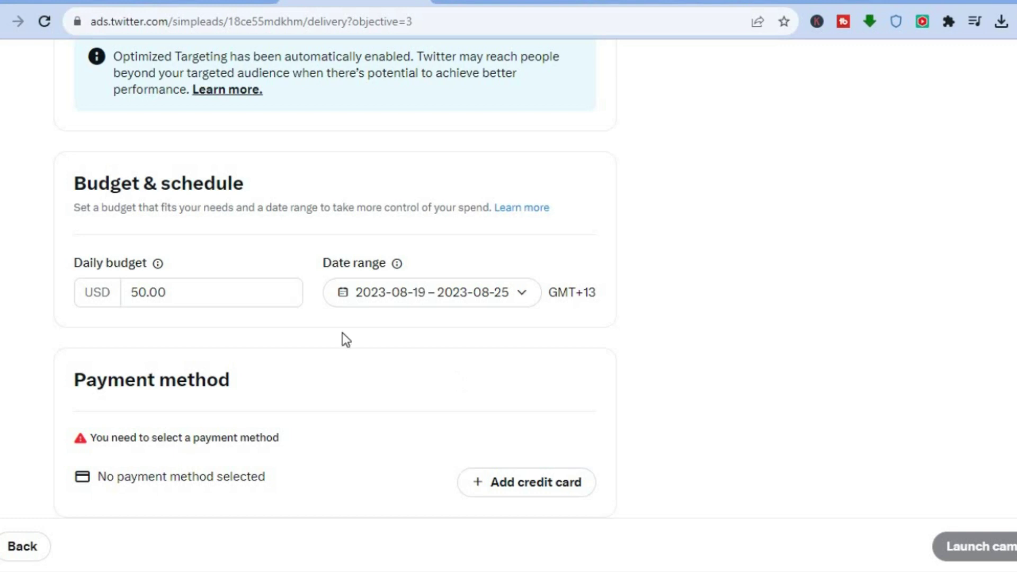
pyautogui.click(188, 293)
pyautogui.press('BackSpace')
pyautogui.press('BackSpace')
pyautogui.press('BackSpace')
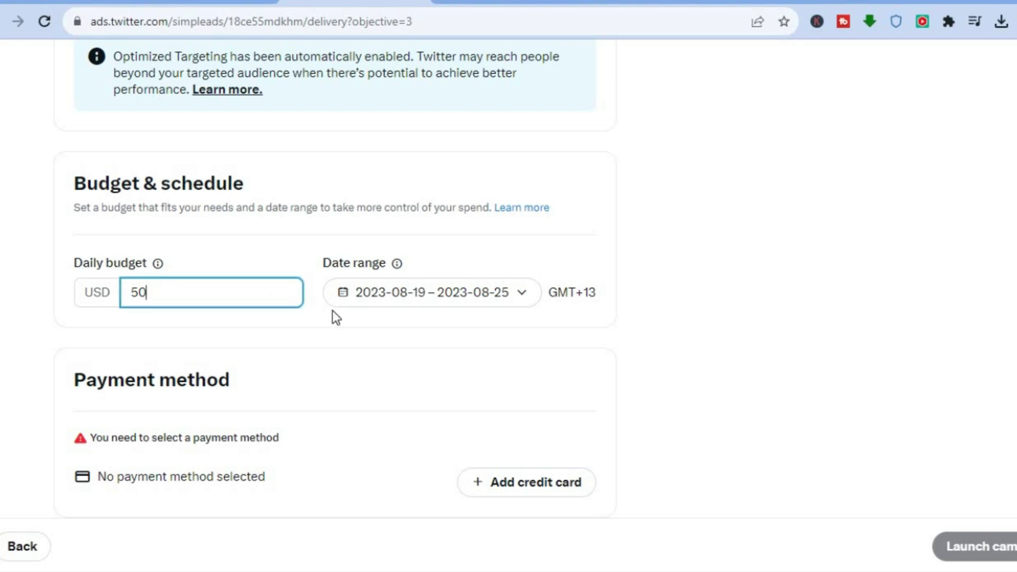
pyautogui.click(492, 293)
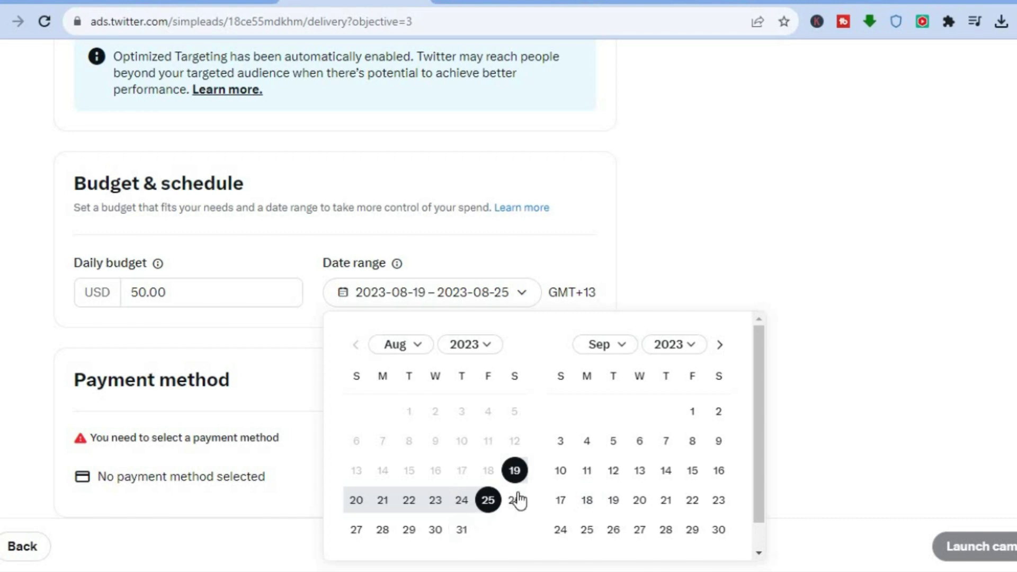
pyautogui.click(847, 409)
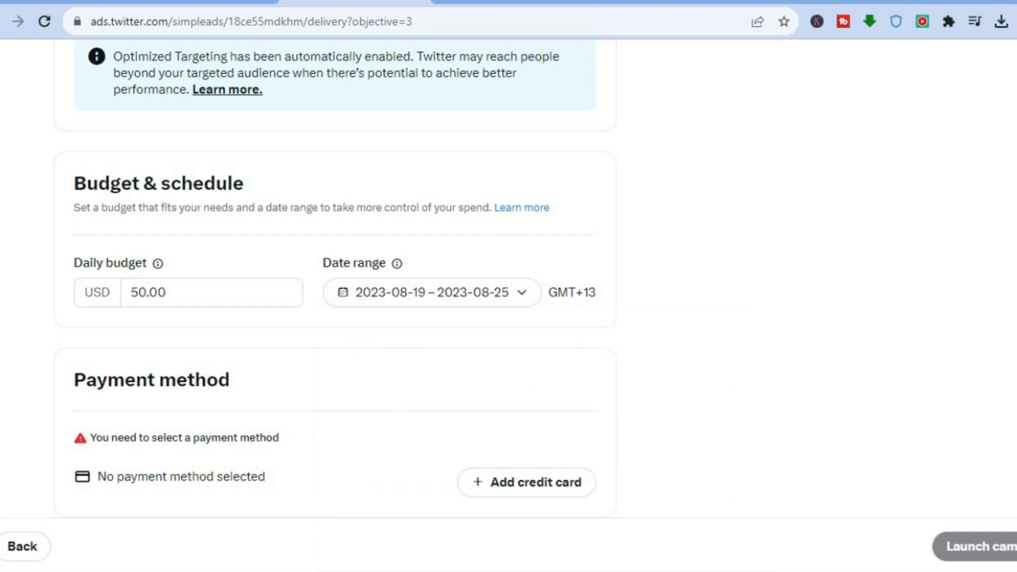
# Step: Look through the credit card form's card, billing address and e-mail fields for the payment method and close it unsaved
pyautogui.scroll(-1, 335, 278)
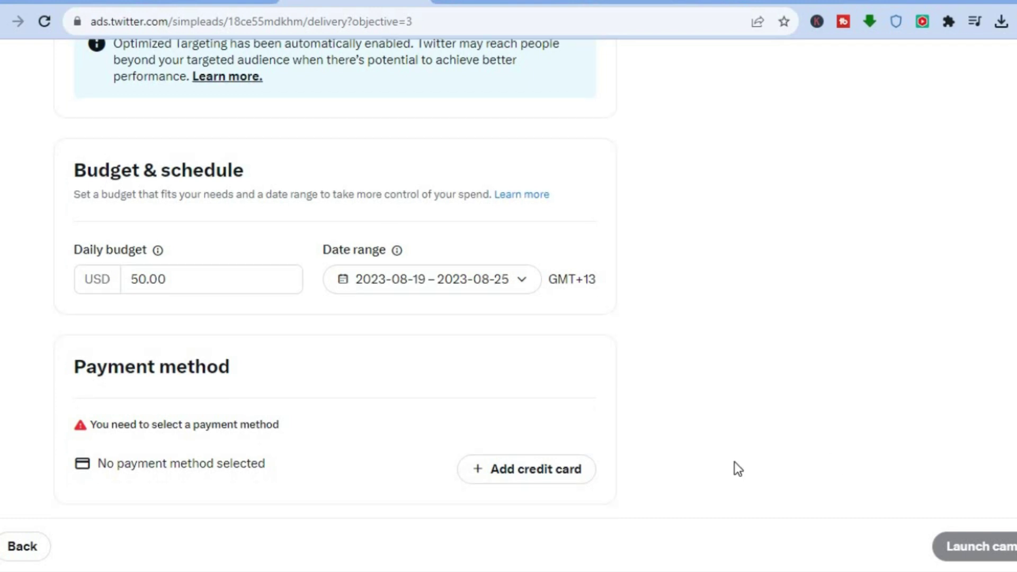
pyautogui.click(543, 476)
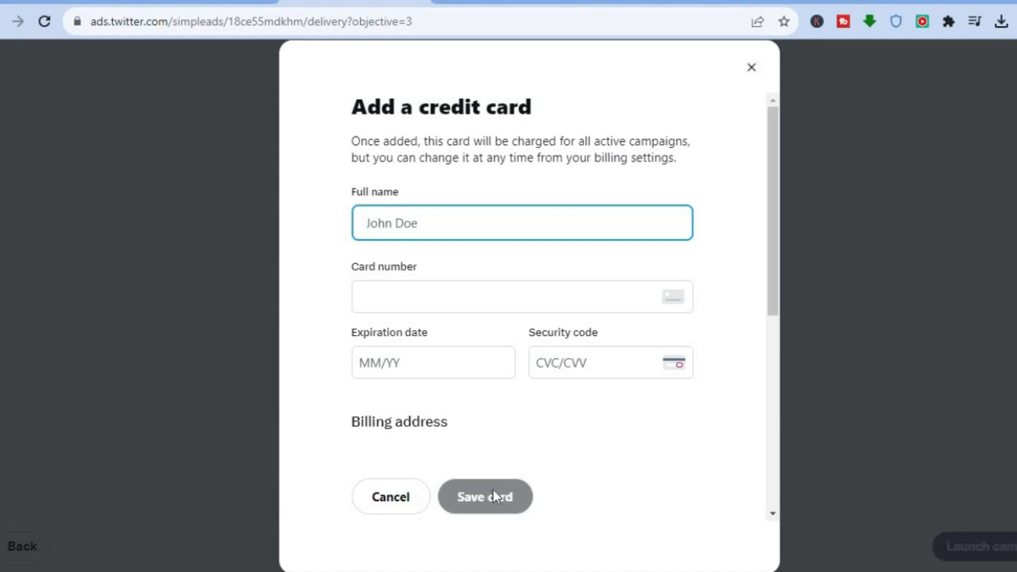
pyautogui.click(775, 359)
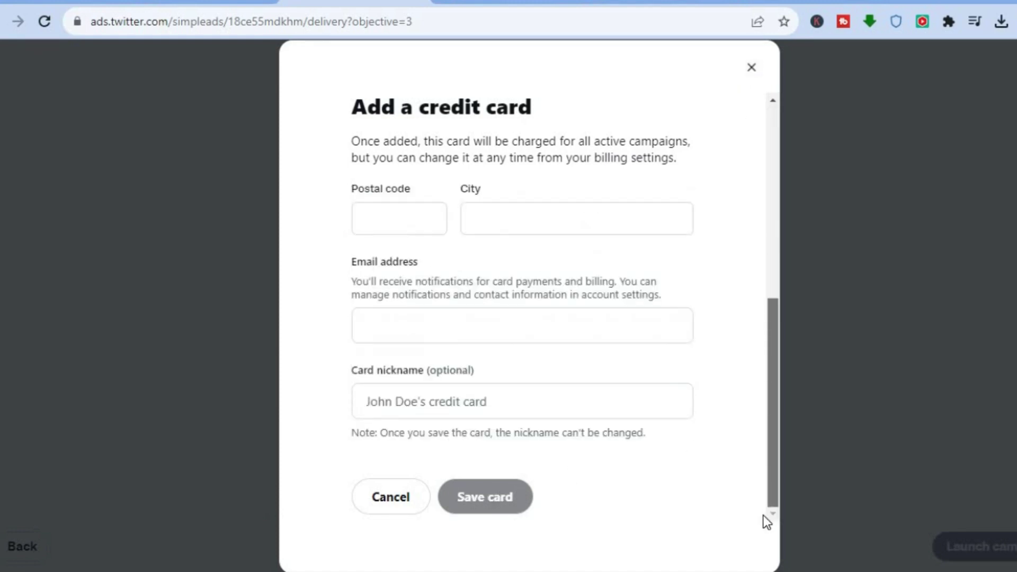
pyautogui.click(751, 68)
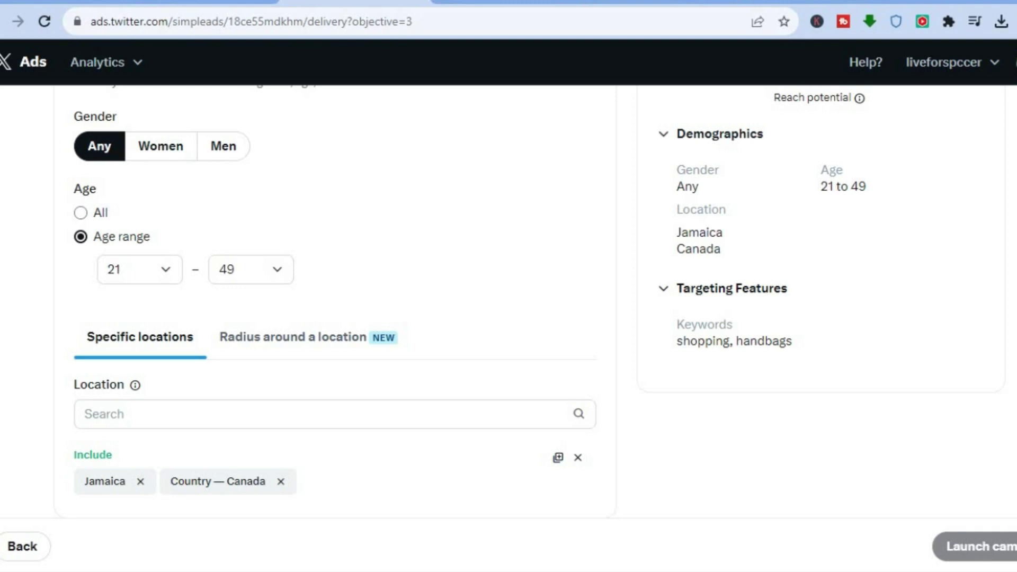
# Step: Review the audience summary, and look at the Canva Twitter ad template page before returning to the ad campaign
pyautogui.scroll(3, 508, 302)
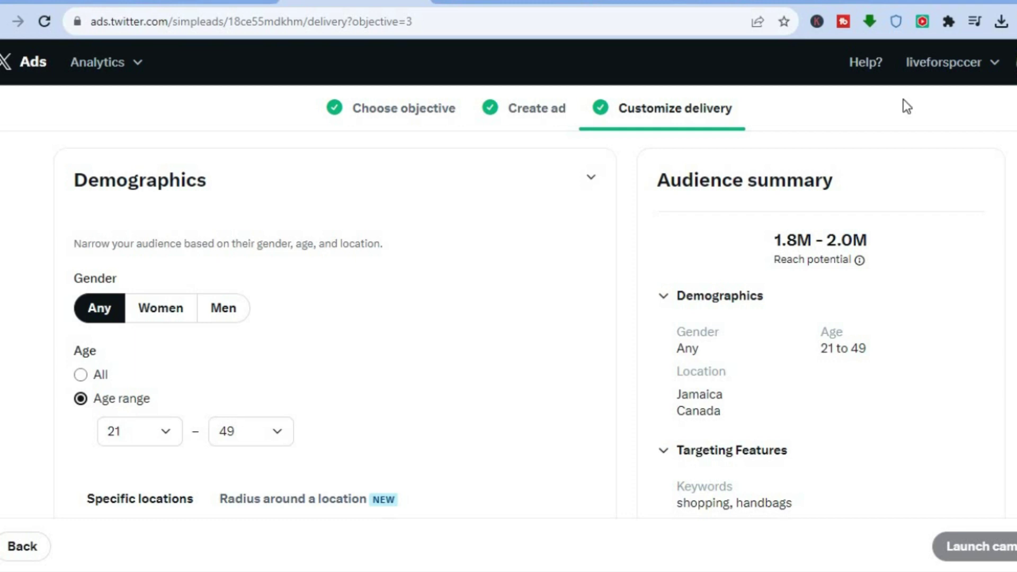
pyautogui.click(515, 3)
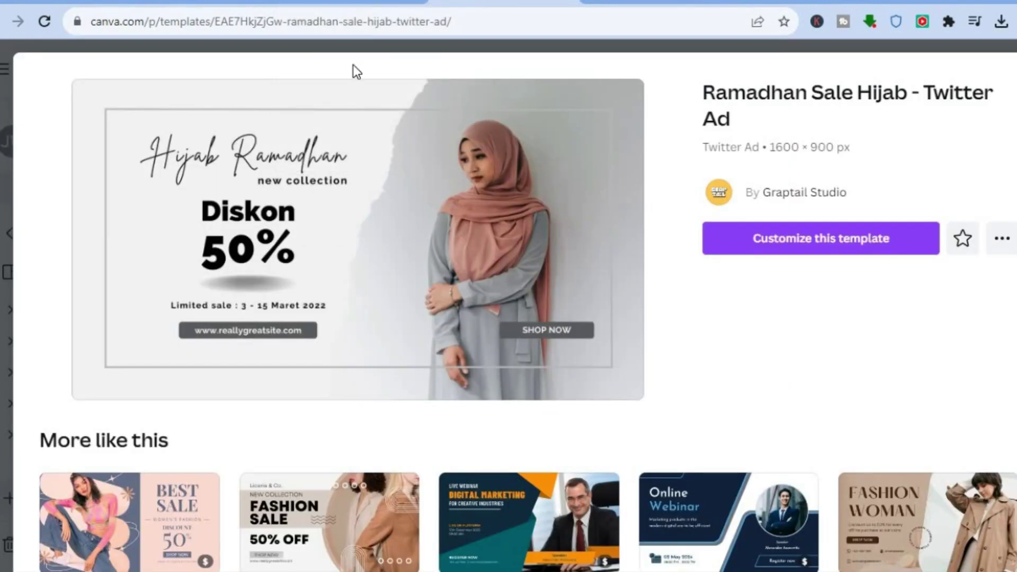
pyautogui.click(315, 2)
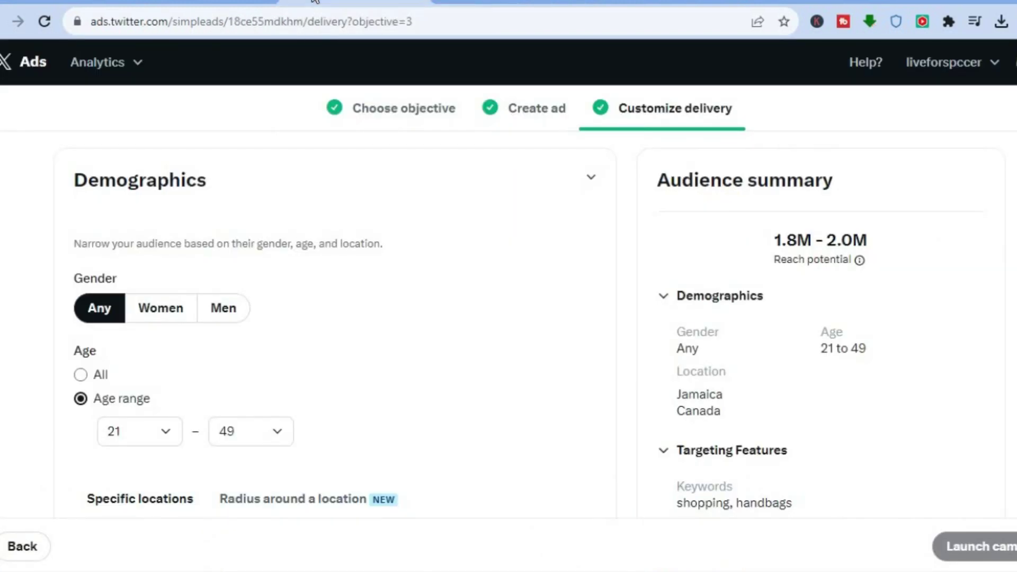